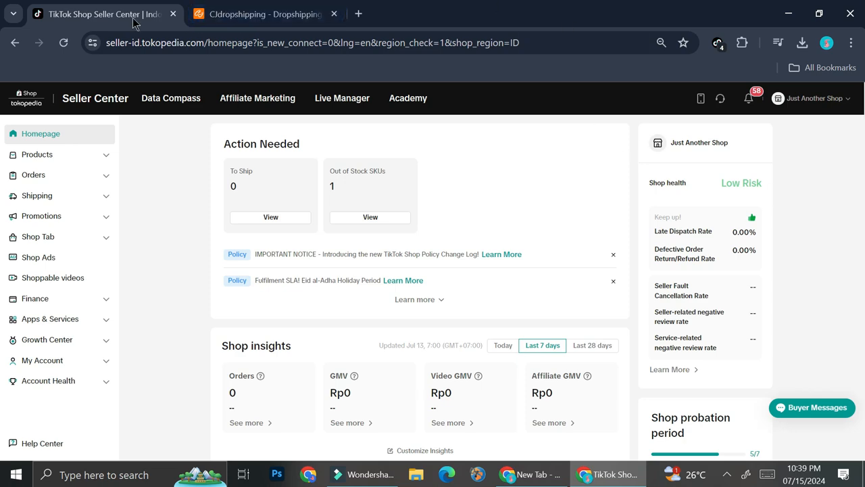
- Open the app store from the apps and services section of the TikTok Shop Seller Center
{"action": "left_click", "coordinate": [230, 14]}
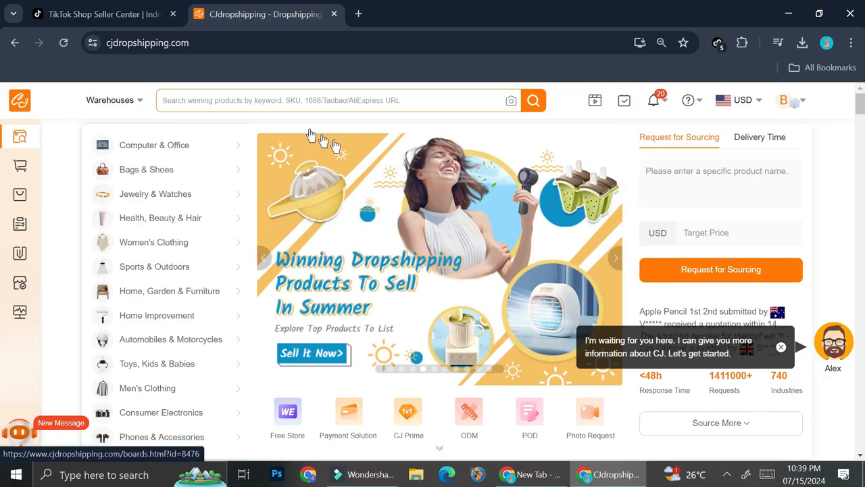
{"action": "left_click", "coordinate": [122, 15]}
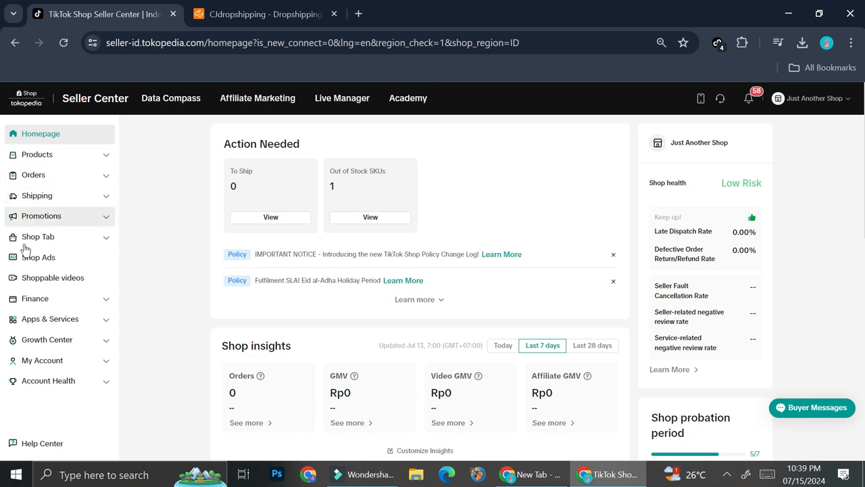
{"action": "left_click", "coordinate": [73, 319]}
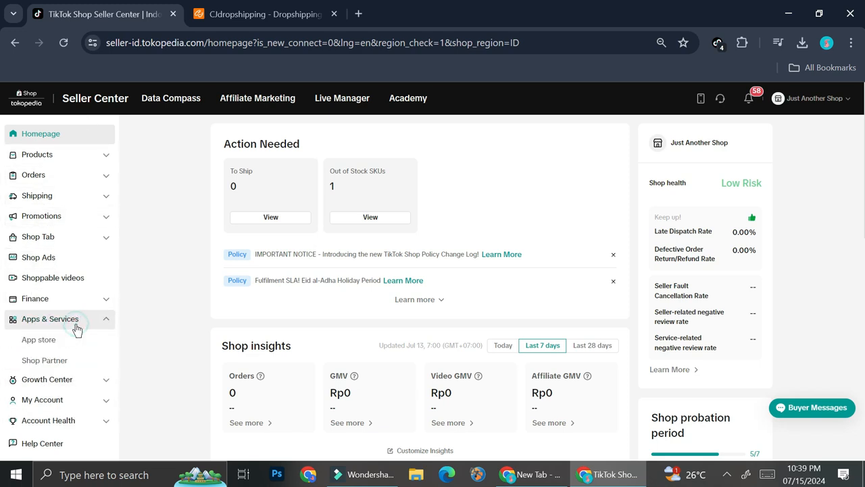
{"action": "left_click", "coordinate": [63, 338]}
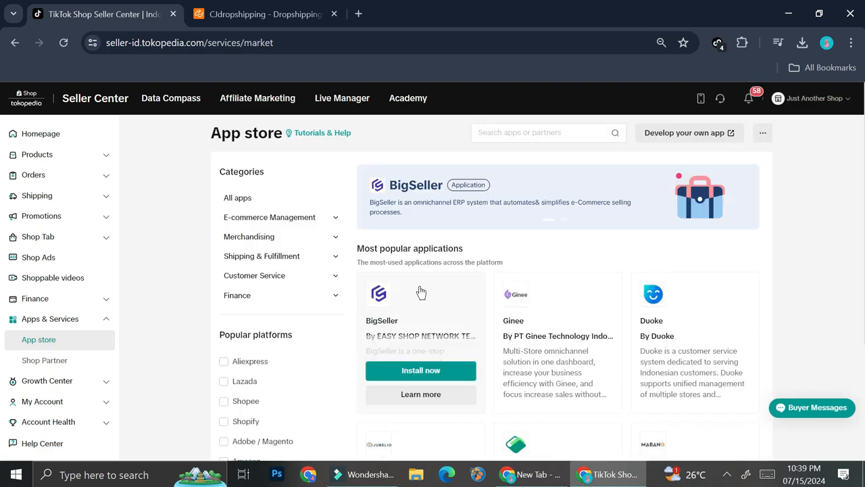
- Try filtering the app store by the Amazon platform, look through the matching apps, and clear the filter
{"action": "scroll", "coordinate": [460, 287], "scroll_direction": "down", "scroll_amount": 1}
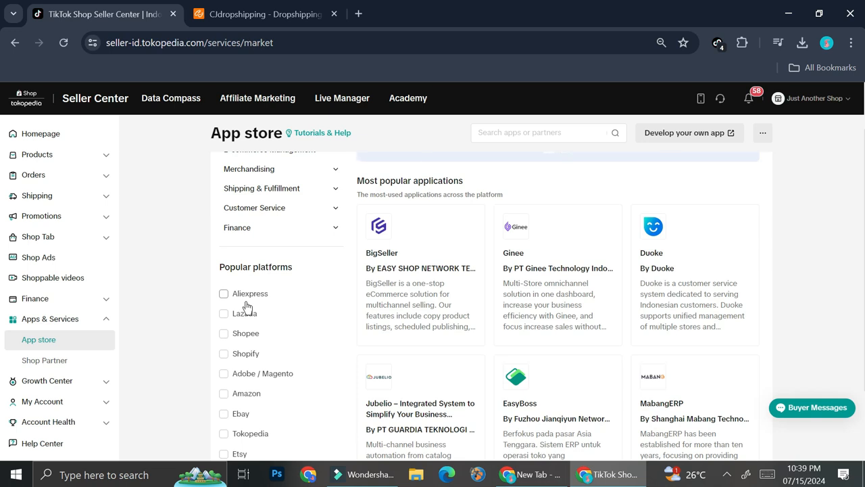
{"action": "scroll", "coordinate": [247, 307], "scroll_direction": "down", "scroll_amount": 2}
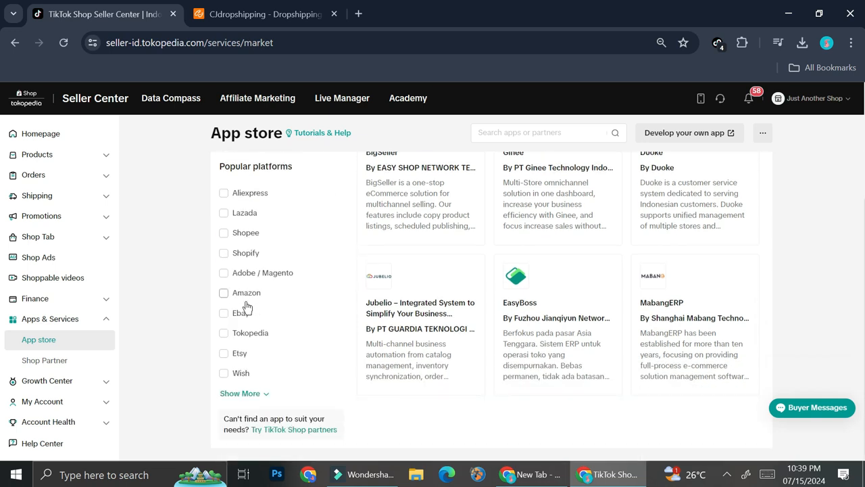
{"action": "scroll", "coordinate": [266, 287], "scroll_direction": "up", "scroll_amount": 1}
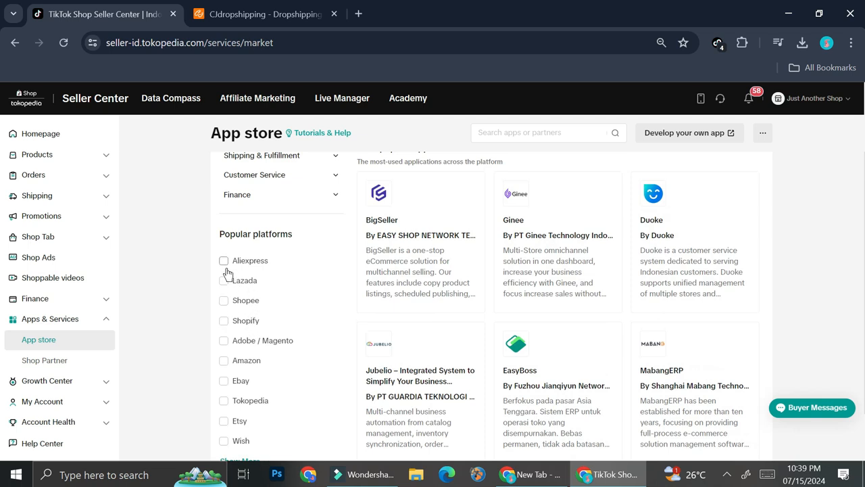
{"action": "left_click", "coordinate": [224, 360]}
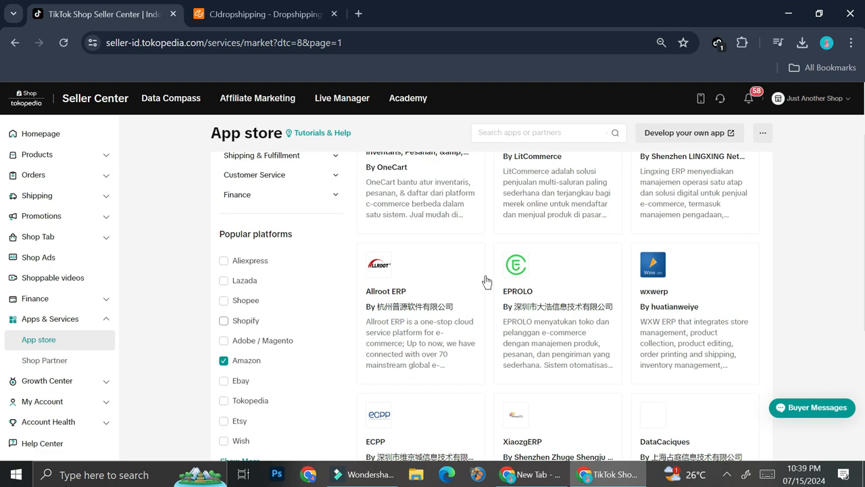
{"action": "scroll", "coordinate": [485, 282], "scroll_direction": "up", "scroll_amount": 2}
{"action": "scroll", "coordinate": [484, 277], "scroll_direction": "down", "scroll_amount": 4}
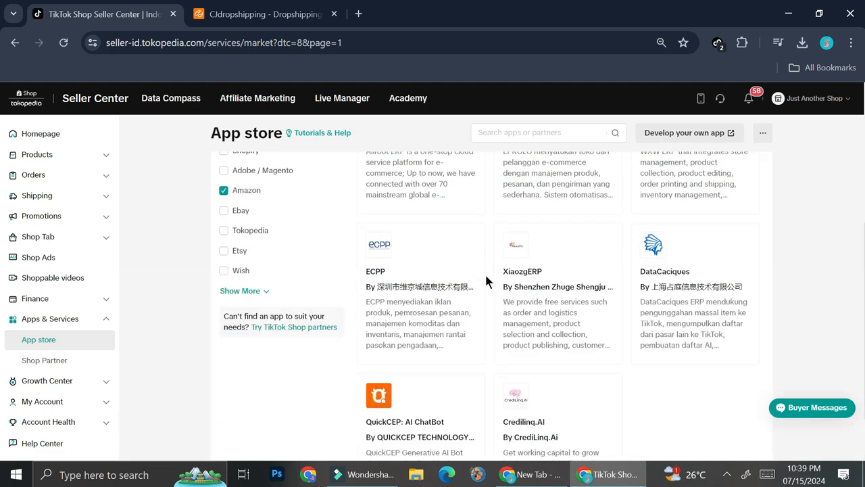
{"action": "scroll", "coordinate": [484, 274], "scroll_direction": "up", "scroll_amount": 4}
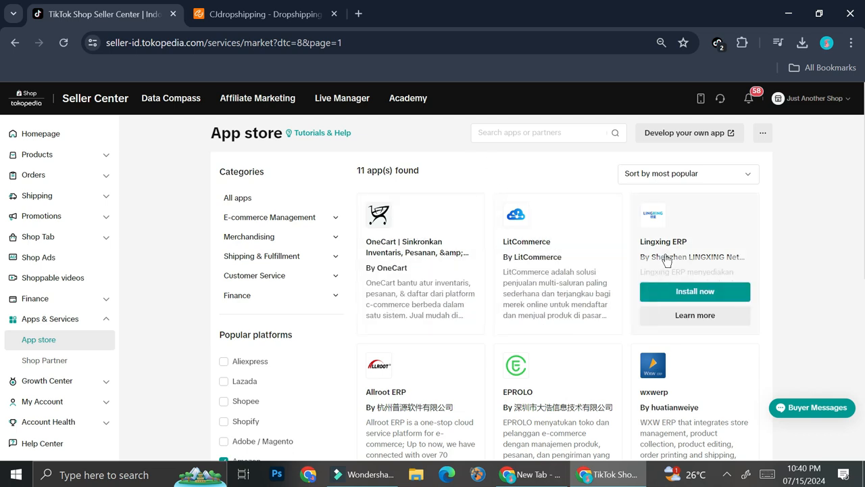
{"action": "scroll", "coordinate": [416, 264], "scroll_direction": "down", "scroll_amount": 2}
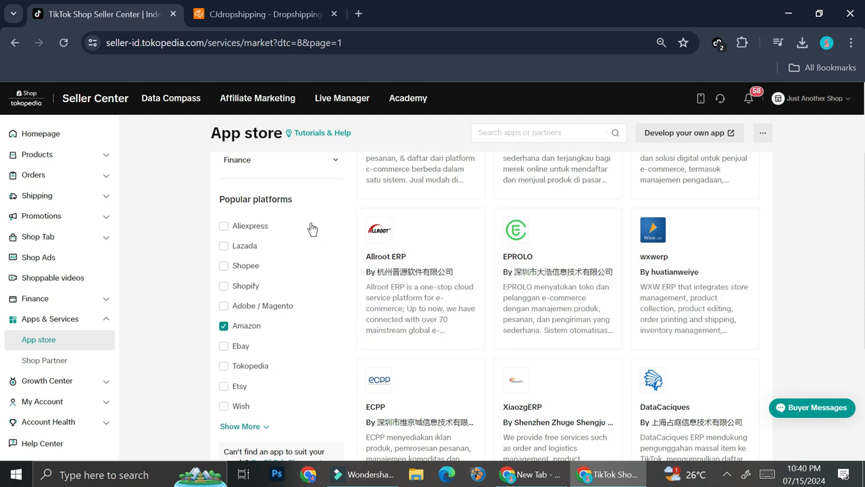
{"action": "left_click", "coordinate": [244, 326]}
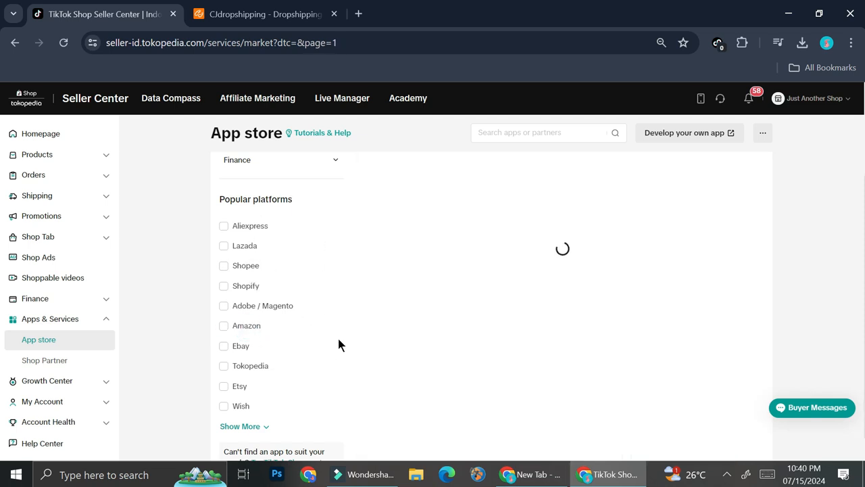
- Filter the app store by the Aliexpress platform and open the details of the CJdropshipping app
{"action": "left_click", "coordinate": [242, 228]}
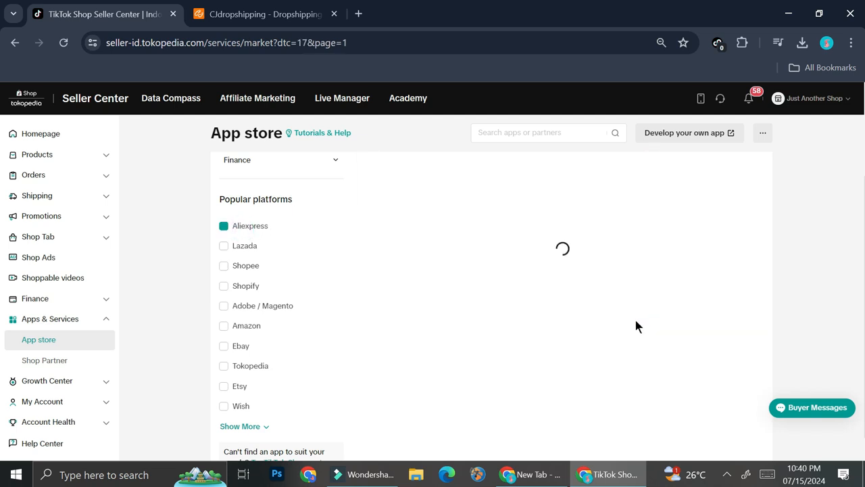
{"action": "scroll", "coordinate": [619, 313], "scroll_direction": "up", "scroll_amount": 1}
{"action": "scroll", "coordinate": [618, 315], "scroll_direction": "up", "scroll_amount": 1}
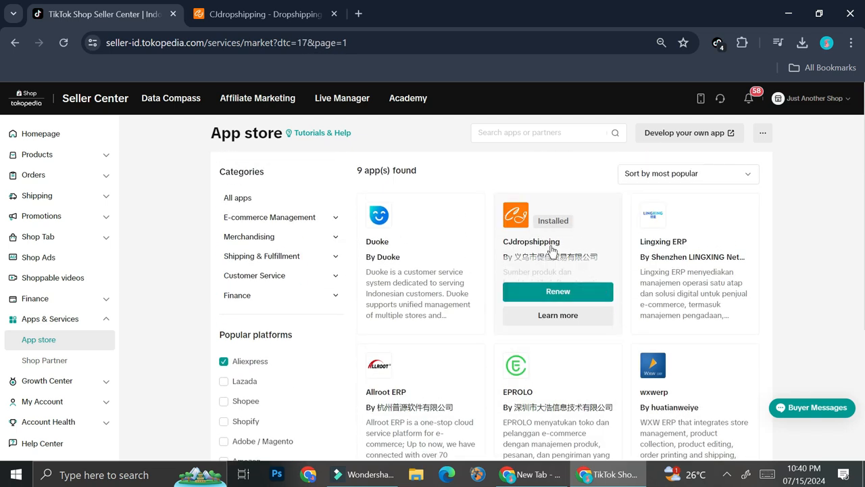
{"action": "mouse_move", "coordinate": [646, 268]}
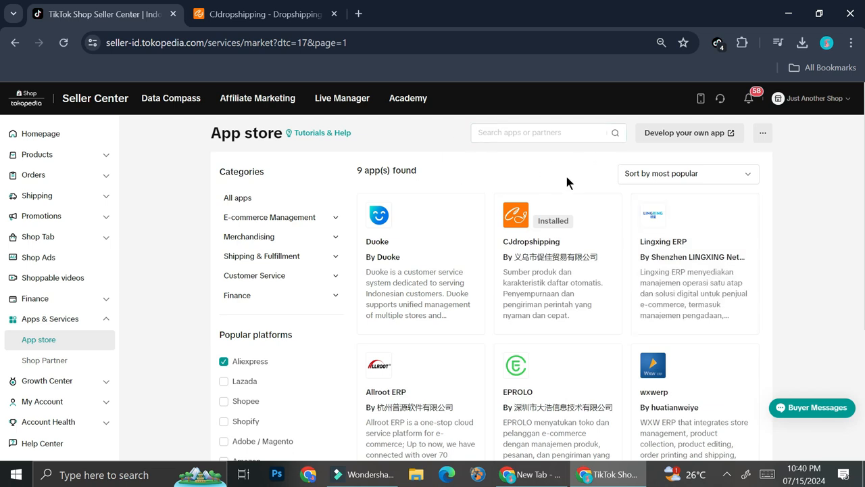
{"action": "mouse_move", "coordinate": [593, 249]}
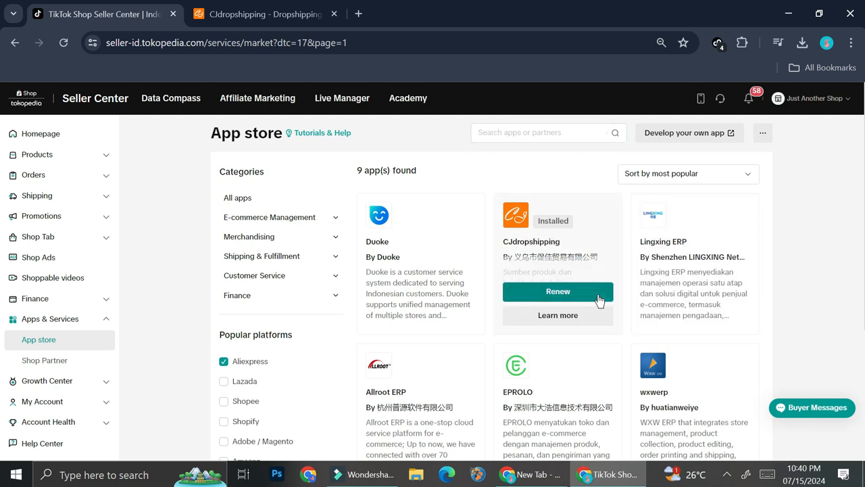
{"action": "left_click", "coordinate": [599, 242]}
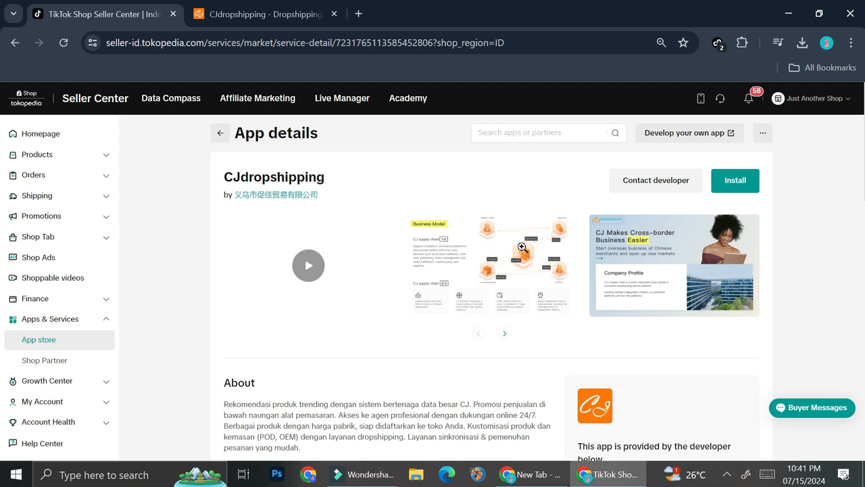
- Switch to the CJdropshipping site and browse its home page product sections down to the e-commerce platform recommendations
{"action": "left_click", "coordinate": [257, 14]}
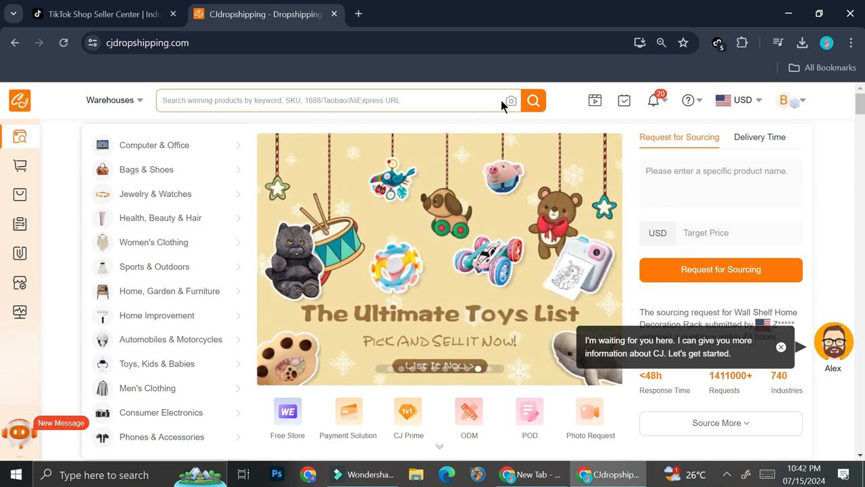
{"action": "scroll", "coordinate": [528, 176], "scroll_direction": "down", "scroll_amount": 5}
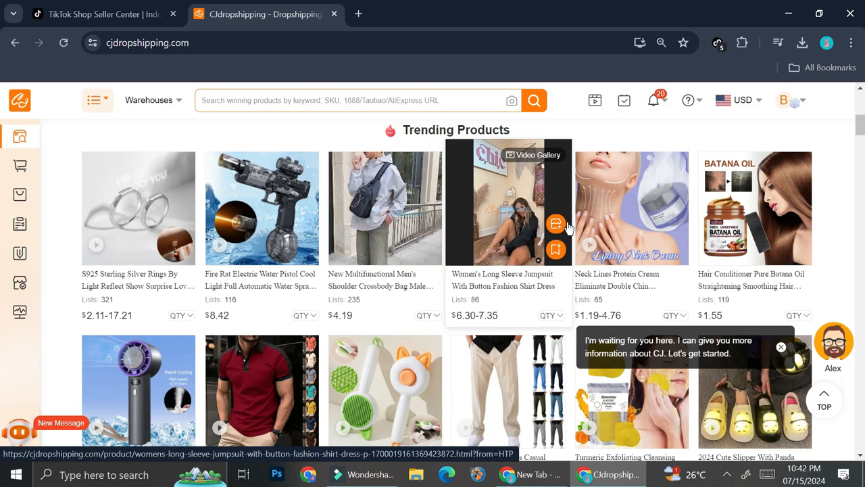
{"action": "scroll", "coordinate": [447, 282], "scroll_direction": "down", "scroll_amount": 2}
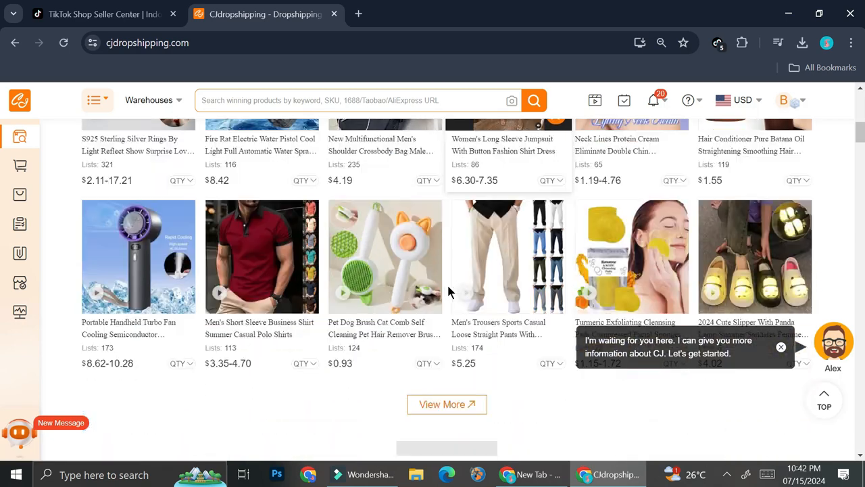
{"action": "scroll", "coordinate": [449, 291], "scroll_direction": "down", "scroll_amount": 2}
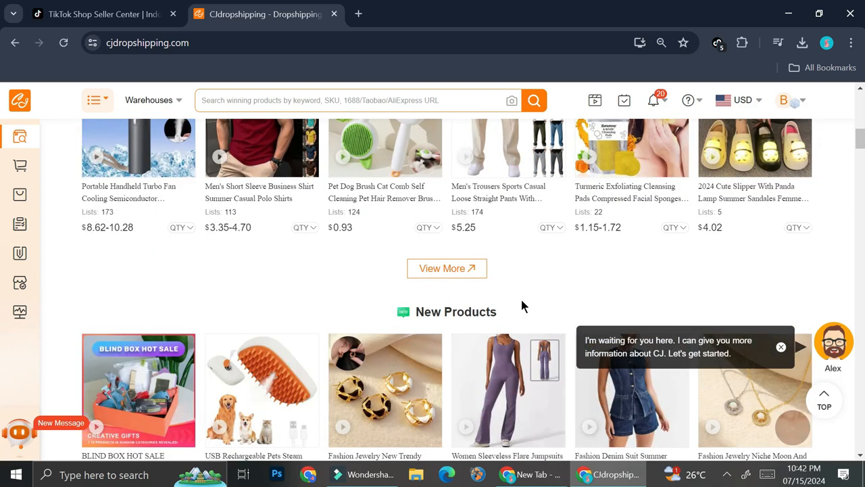
{"action": "scroll", "coordinate": [521, 299], "scroll_direction": "down", "scroll_amount": 3}
{"action": "scroll", "coordinate": [522, 300], "scroll_direction": "down", "scroll_amount": 3}
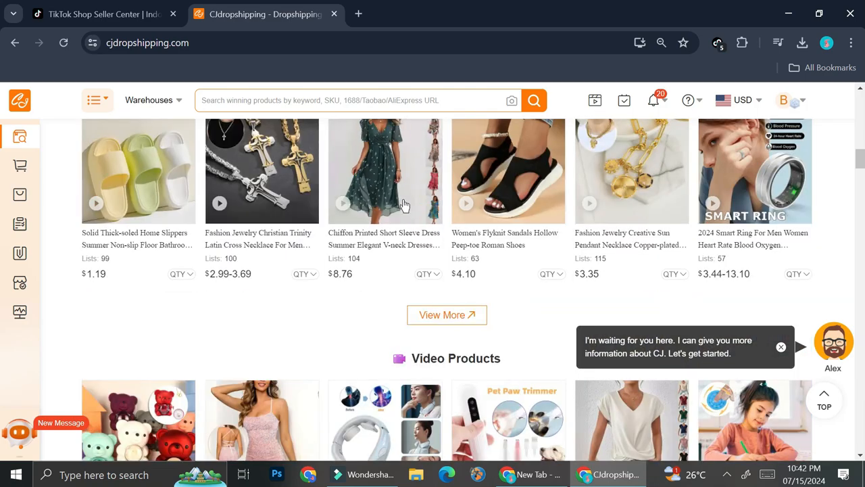
{"action": "scroll", "coordinate": [420, 225], "scroll_direction": "down", "scroll_amount": 8}
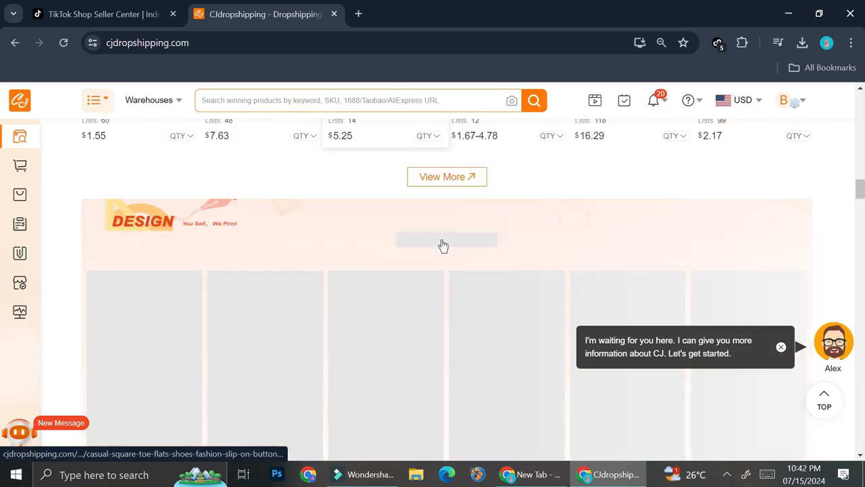
{"action": "scroll", "coordinate": [442, 245], "scroll_direction": "down", "scroll_amount": 6}
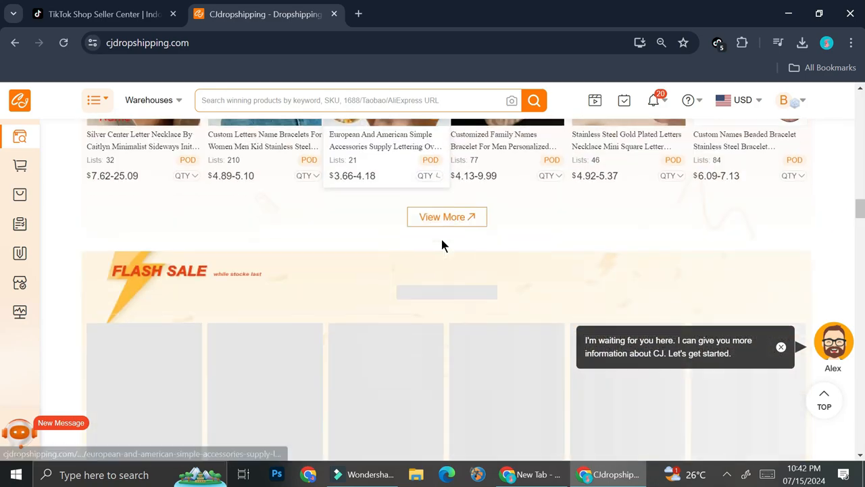
{"action": "scroll", "coordinate": [389, 254], "scroll_direction": "down", "scroll_amount": 10}
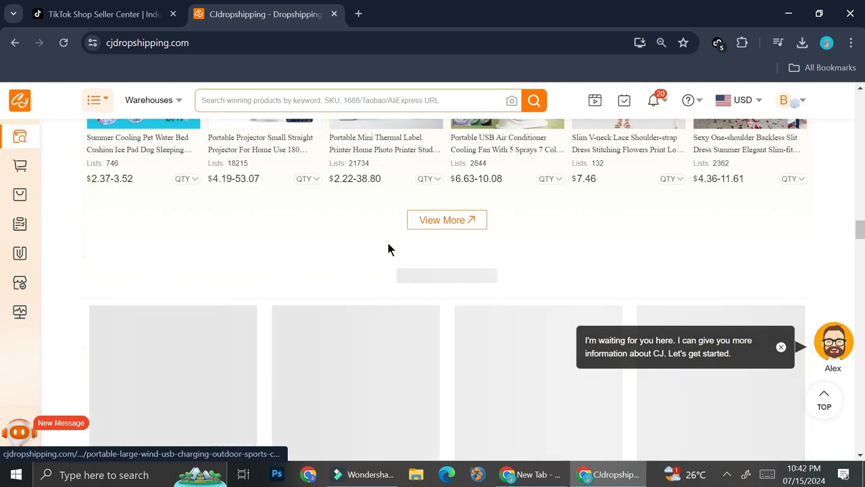
{"action": "scroll", "coordinate": [388, 248], "scroll_direction": "down", "scroll_amount": 10}
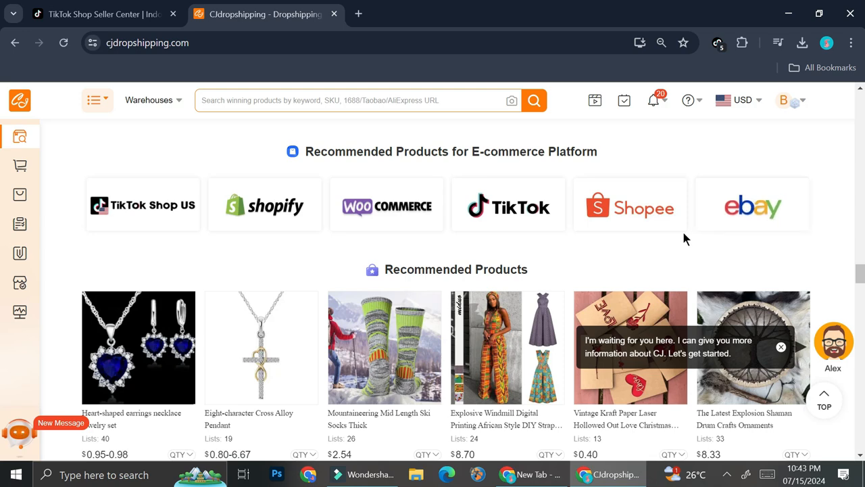
- Open the recommended products for the TikTok platform and look through the product listings
{"action": "left_click", "coordinate": [529, 216]}
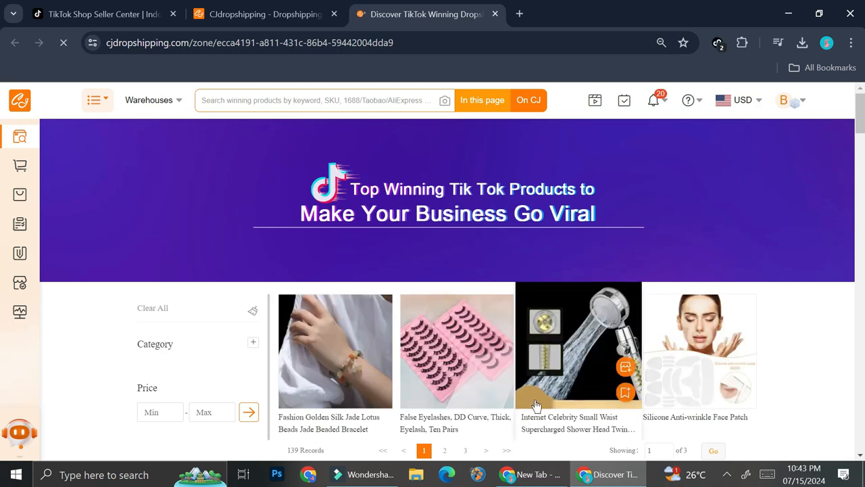
{"action": "scroll", "coordinate": [533, 386], "scroll_direction": "down", "scroll_amount": 5}
{"action": "scroll", "coordinate": [530, 355], "scroll_direction": "down", "scroll_amount": 8}
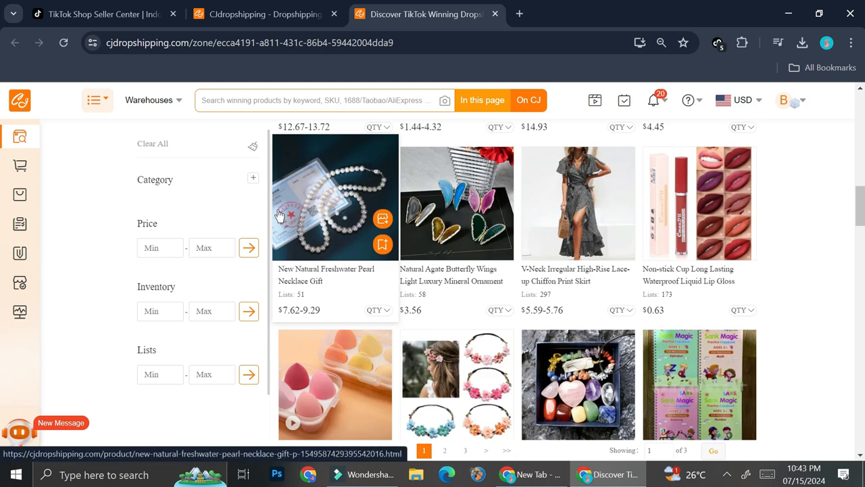
- Open the TikTok Shop store authorization page in CJdropshipping and start adding a store
{"action": "mouse_move", "coordinate": [21, 287]}
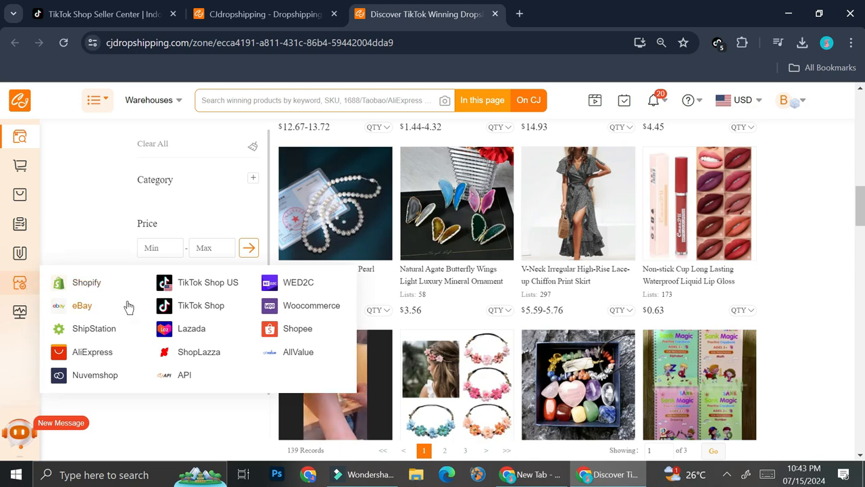
{"action": "left_click", "coordinate": [207, 308]}
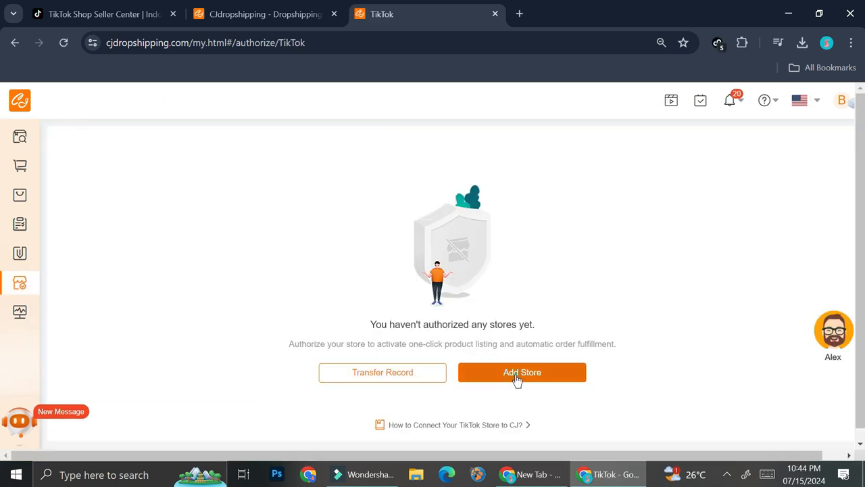
{"action": "left_click", "coordinate": [518, 373]}
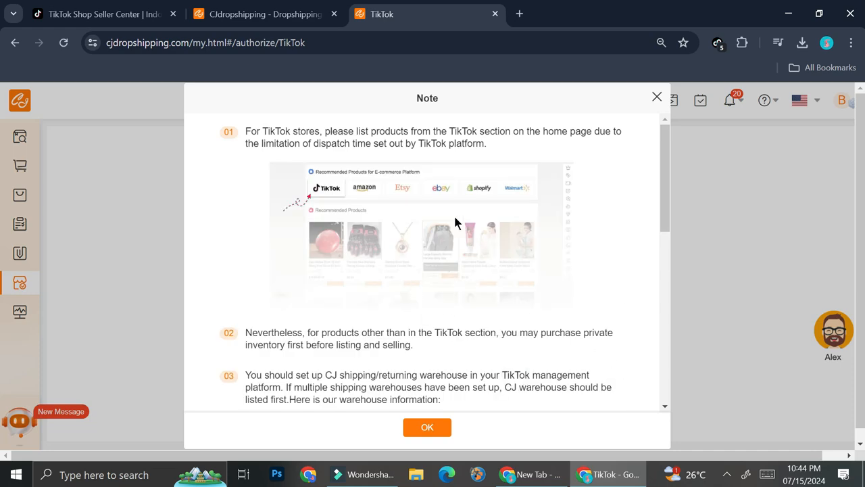
- Review the TikTok store notes and CJ warehouse information, and accept them to proceed to the TikTok Shop authorization
{"action": "scroll", "coordinate": [484, 201], "scroll_direction": "down", "scroll_amount": 10}
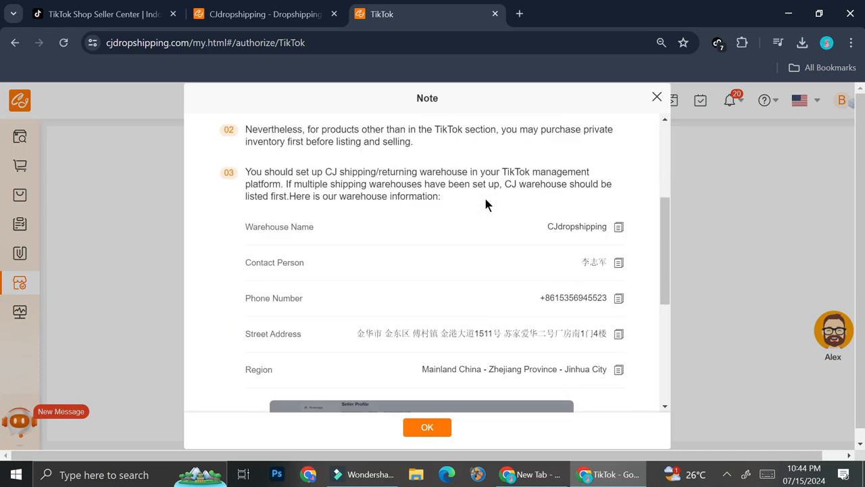
{"action": "scroll", "coordinate": [482, 207], "scroll_direction": "up", "scroll_amount": 7}
{"action": "scroll", "coordinate": [482, 209], "scroll_direction": "up", "scroll_amount": 3}
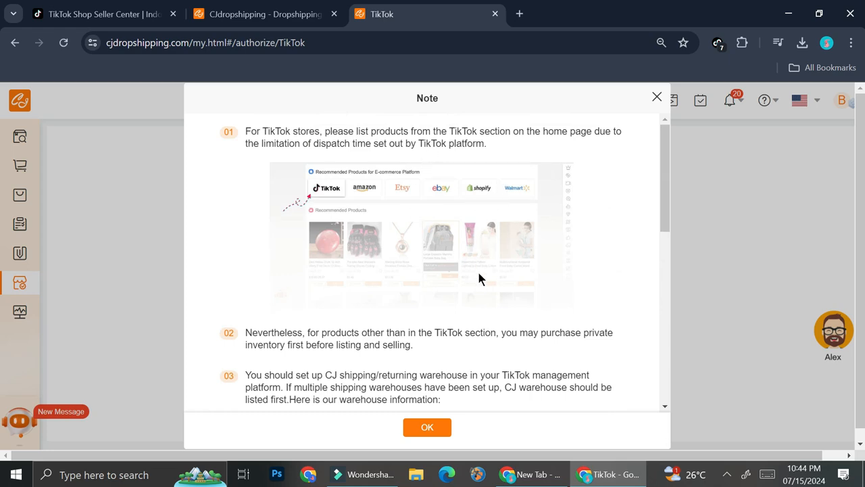
{"action": "scroll", "coordinate": [479, 273], "scroll_direction": "down", "scroll_amount": 6}
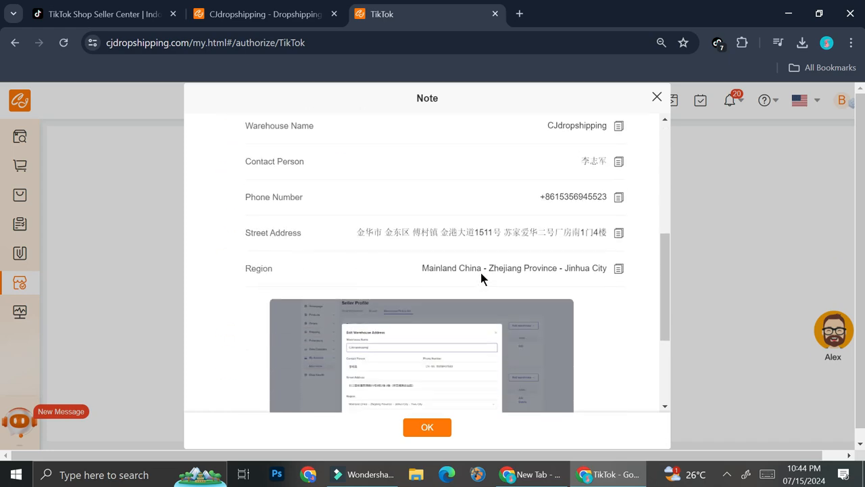
{"action": "left_click", "coordinate": [404, 433]}
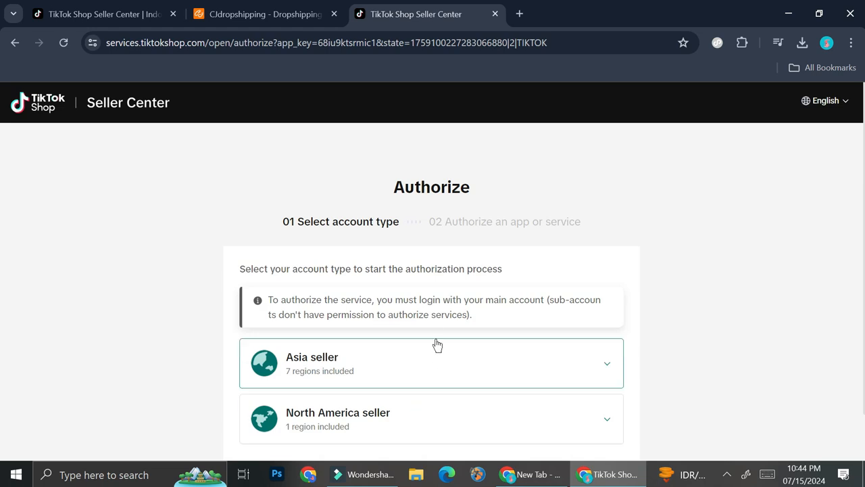
- Choose the Asia seller account type with Indonesia as the region and proceed to the app installation
{"action": "scroll", "coordinate": [437, 345], "scroll_direction": "down", "scroll_amount": 1}
{"action": "left_click", "coordinate": [351, 322]}
{"action": "scroll", "coordinate": [500, 356], "scroll_direction": "down", "scroll_amount": 1}
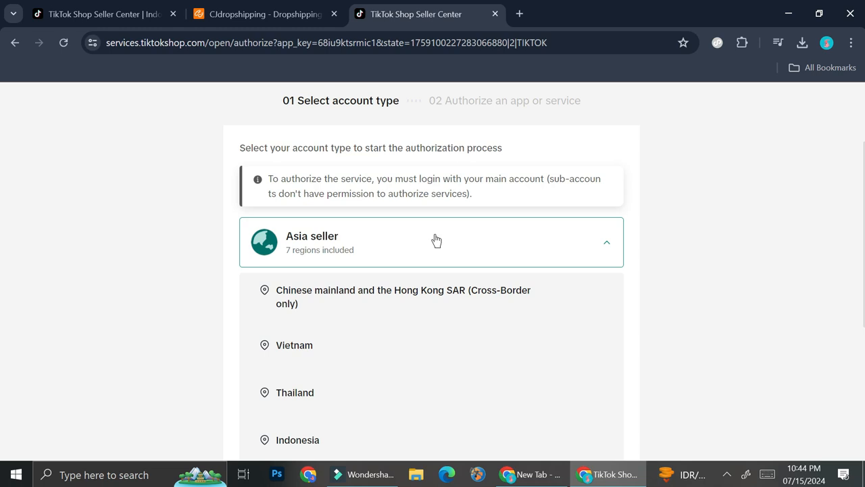
{"action": "scroll", "coordinate": [374, 387], "scroll_direction": "down", "scroll_amount": 2}
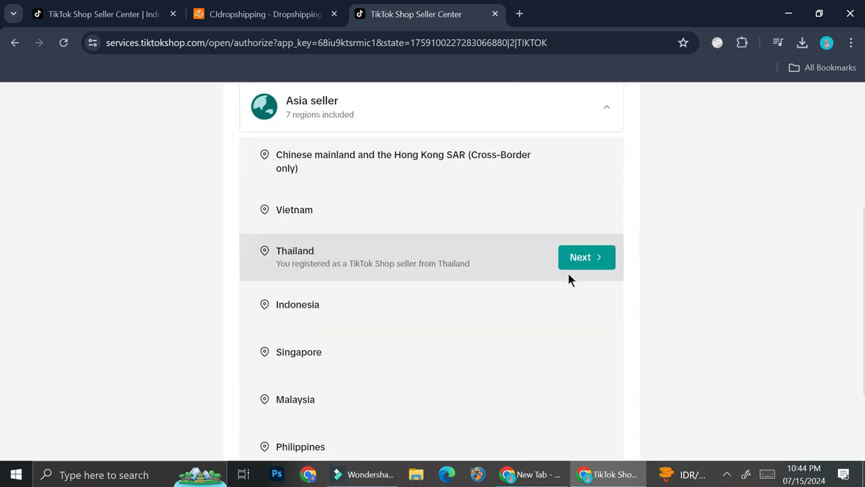
{"action": "left_click", "coordinate": [584, 306]}
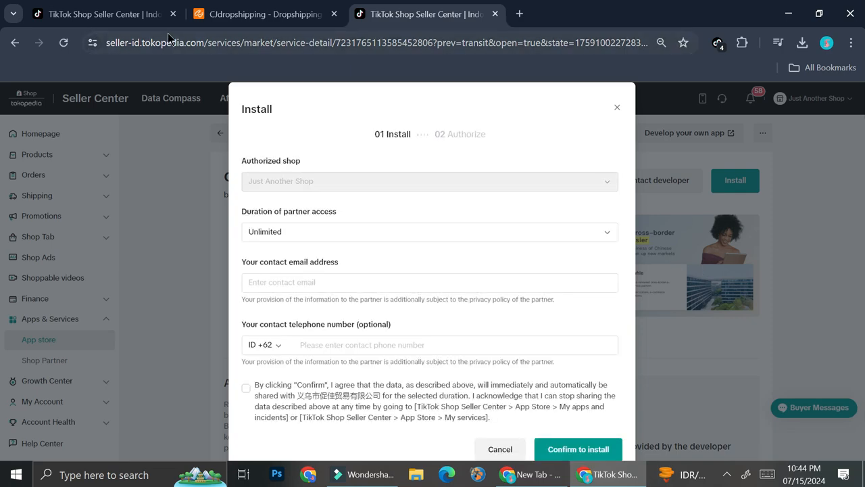
- Choose Unlimited as the duration of partner access in the installation form and agree to the data-sharing terms
{"action": "left_click", "coordinate": [105, 9]}
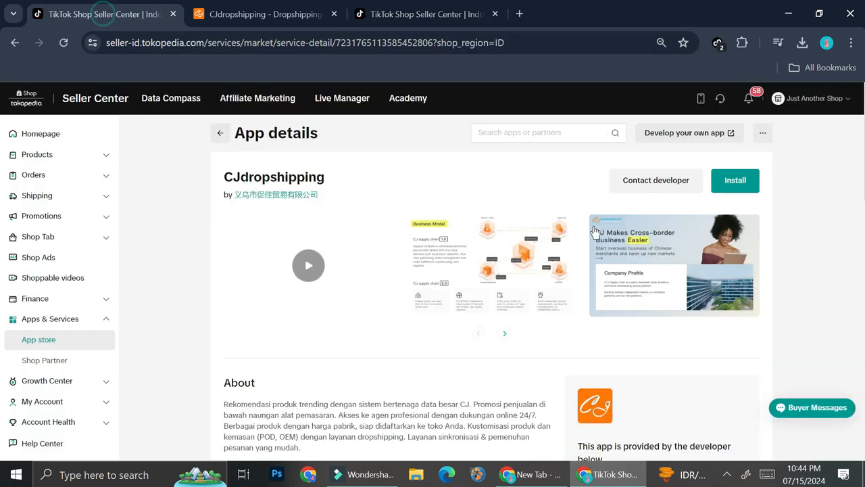
{"action": "left_click", "coordinate": [401, 13]}
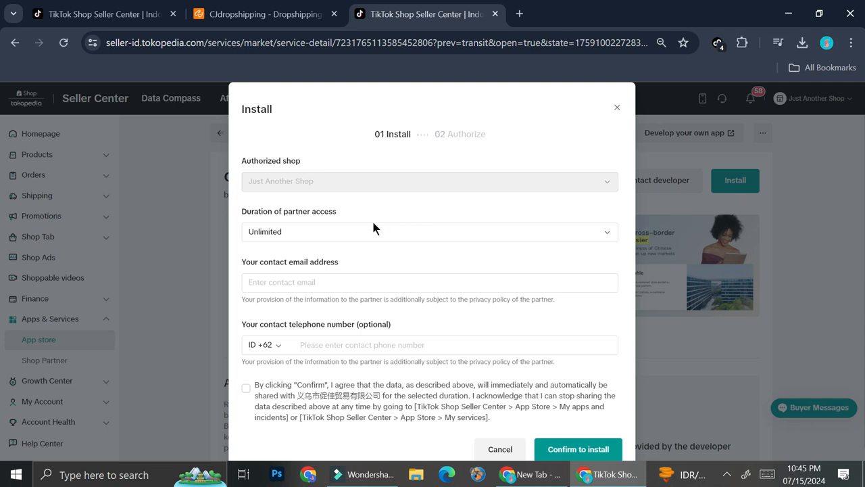
{"action": "left_click", "coordinate": [321, 234]}
{"action": "left_click", "coordinate": [314, 259]}
{"action": "left_click", "coordinate": [305, 282]}
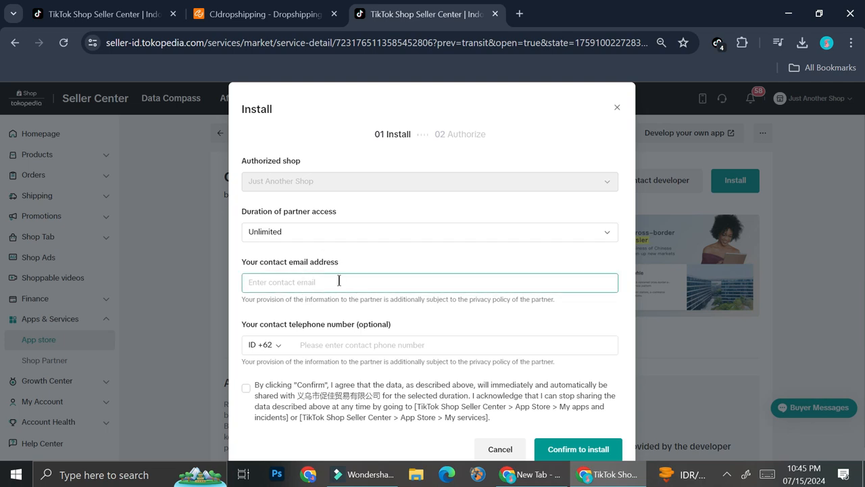
{"action": "scroll", "coordinate": [318, 309], "scroll_direction": "down", "scroll_amount": 1}
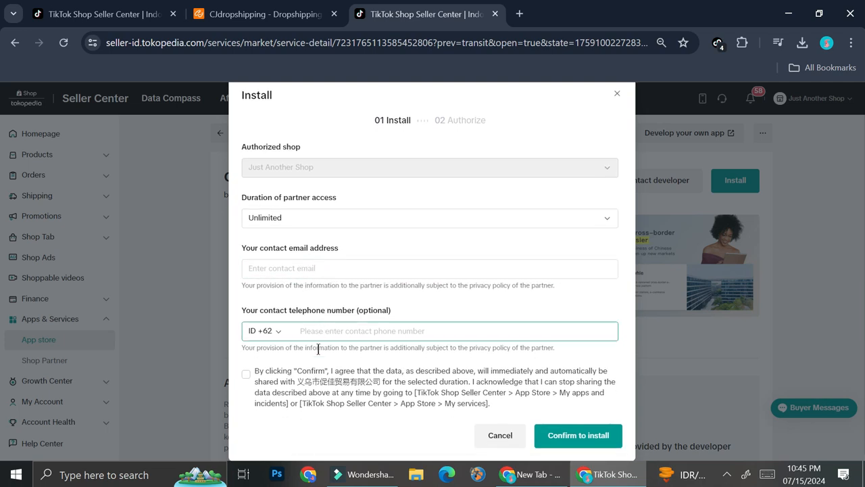
{"action": "left_click", "coordinate": [246, 375]}
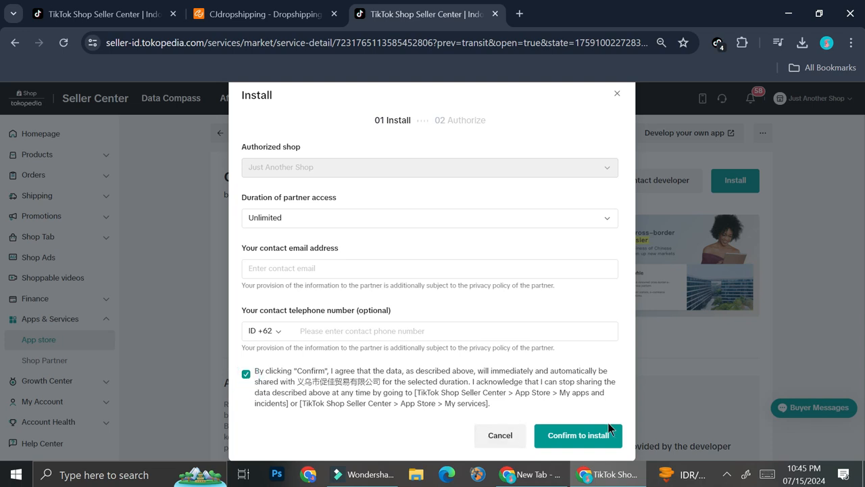
- Confirm the CJdropshipping installation, then review the access conditions and authorize the app for the shop
{"action": "scroll", "coordinate": [470, 324], "scroll_direction": "down", "scroll_amount": 2}
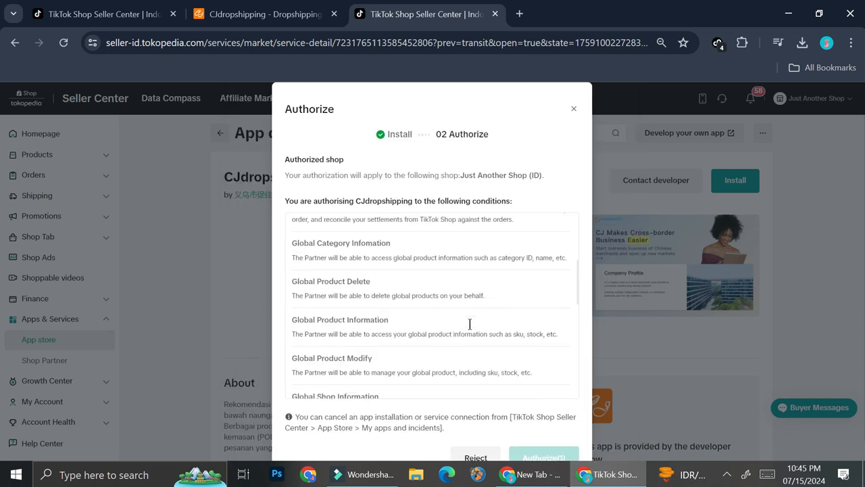
{"action": "scroll", "coordinate": [544, 424], "scroll_direction": "down", "scroll_amount": 1}
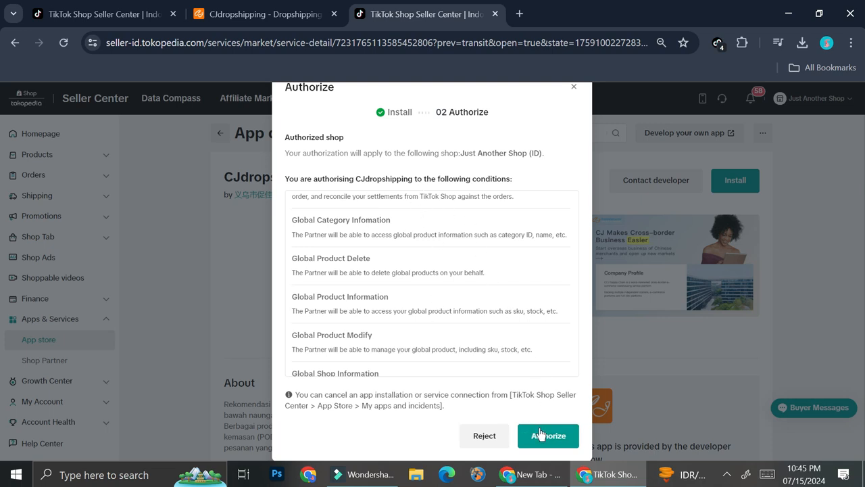
{"action": "scroll", "coordinate": [491, 284], "scroll_direction": "up", "scroll_amount": 3}
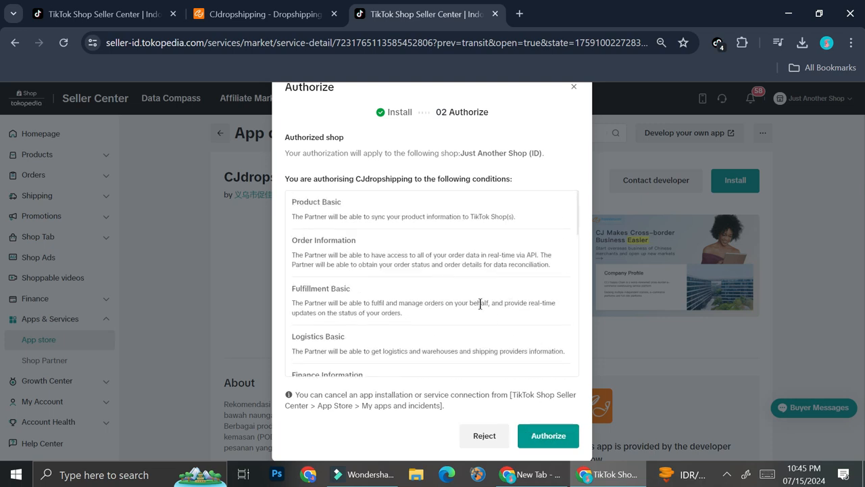
{"action": "left_click", "coordinate": [550, 436]}
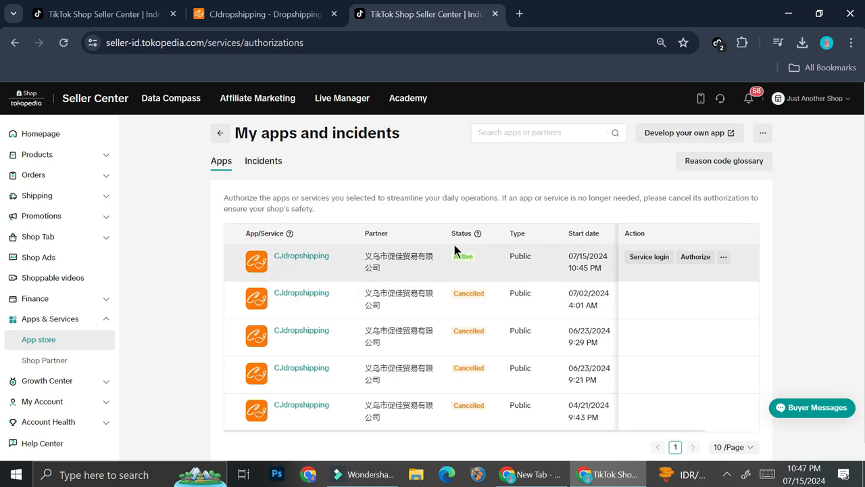
- Open the service login of the active CJdropshipping app and dismiss the assistant chat and notification request
{"action": "left_click", "coordinate": [649, 260]}
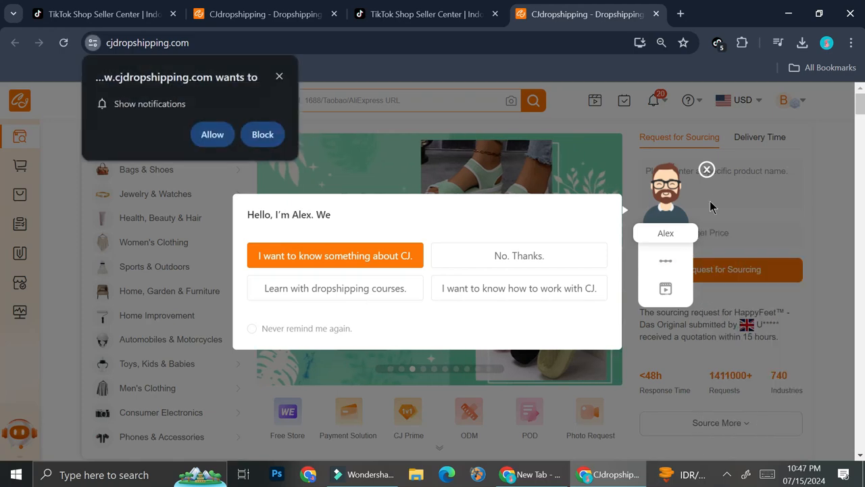
{"action": "left_click", "coordinate": [708, 171]}
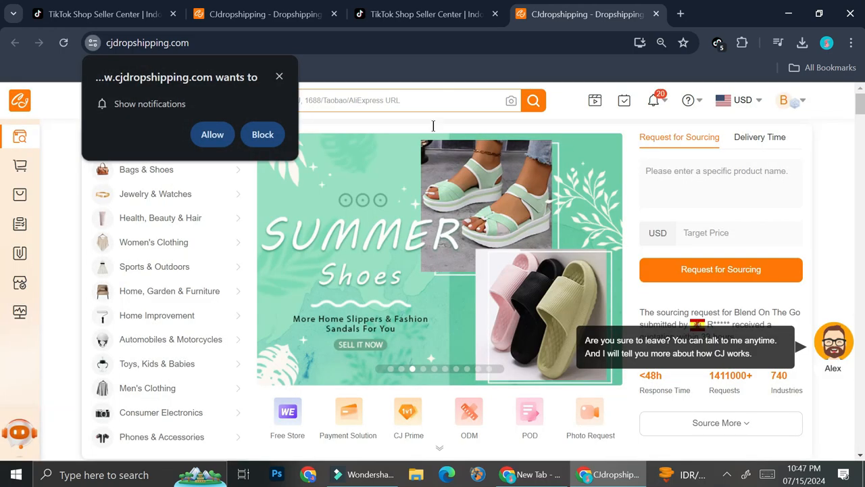
{"action": "left_click", "coordinate": [276, 76]}
- Browse the home page product sections and open the Electric Neck Massager from Video Products
{"action": "mouse_move", "coordinate": [17, 290]}
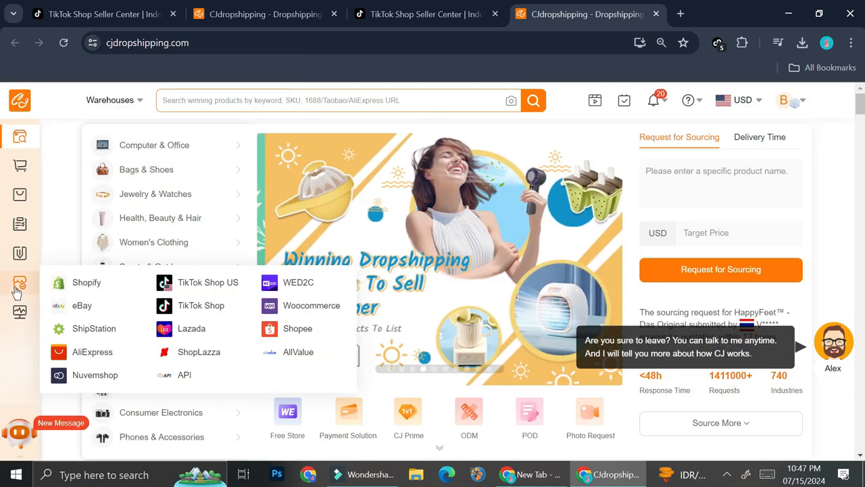
{"action": "scroll", "coordinate": [499, 291], "scroll_direction": "down", "scroll_amount": 5}
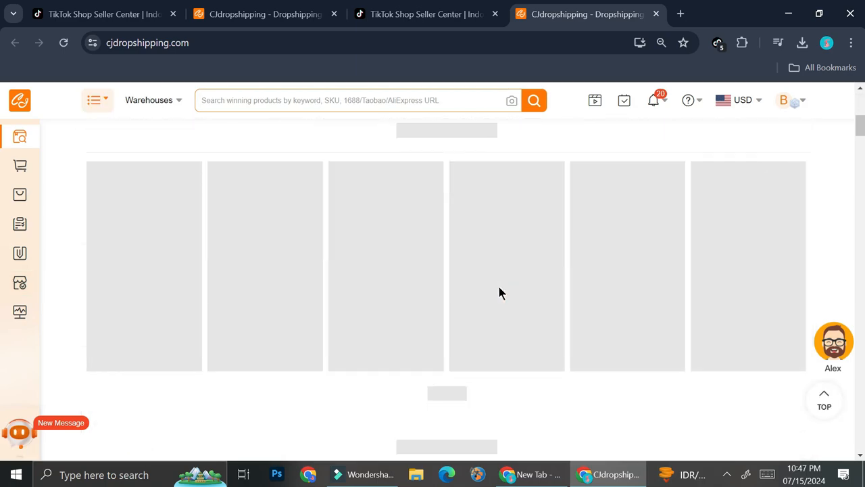
{"action": "scroll", "coordinate": [499, 292], "scroll_direction": "down", "scroll_amount": 5}
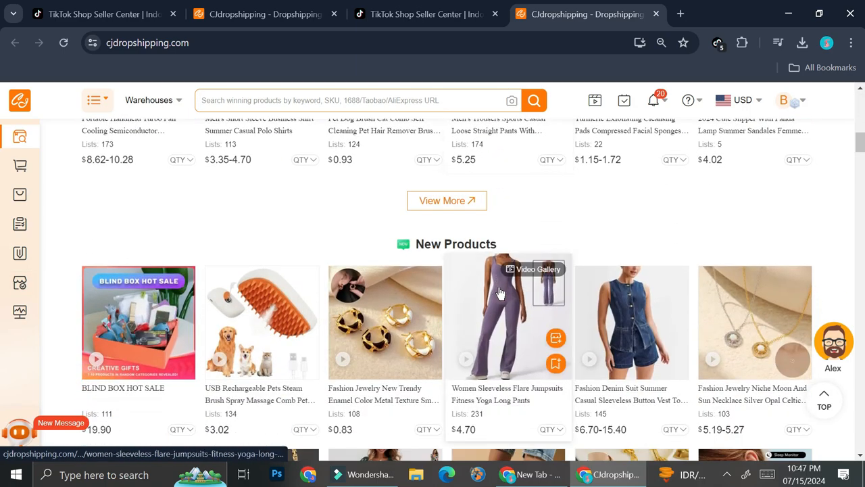
{"action": "scroll", "coordinate": [499, 292], "scroll_direction": "down", "scroll_amount": 3}
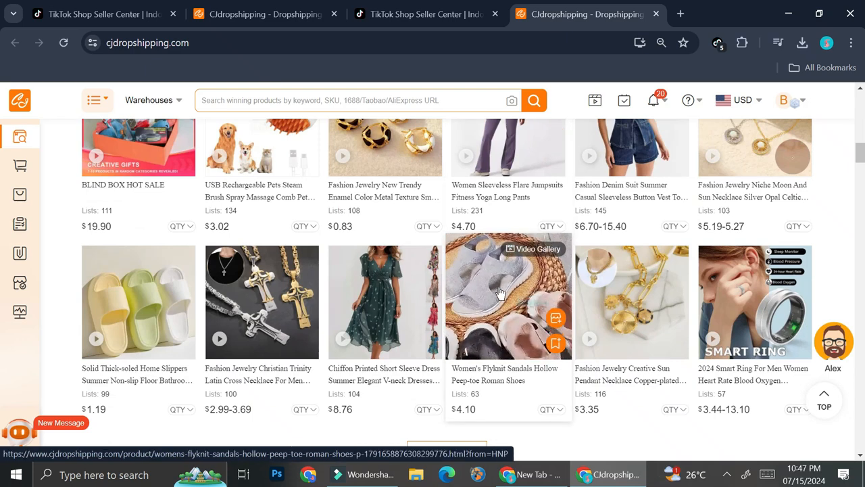
{"action": "scroll", "coordinate": [573, 271], "scroll_direction": "down", "scroll_amount": 7}
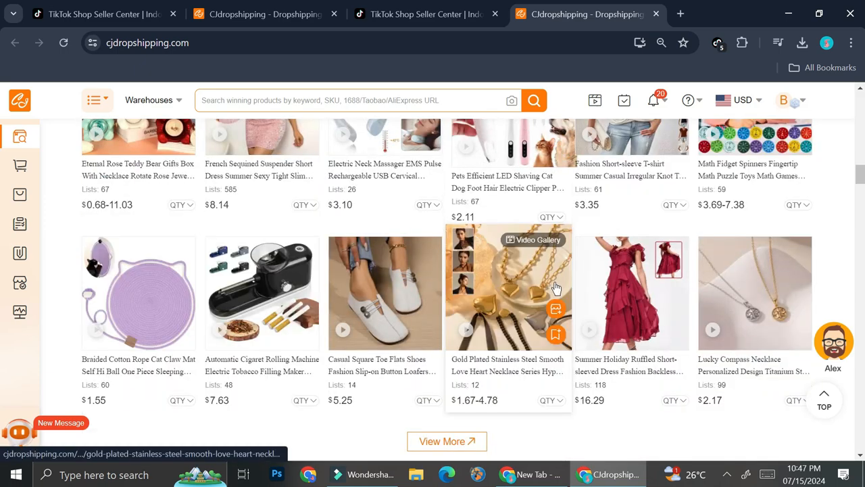
{"action": "scroll", "coordinate": [553, 283], "scroll_direction": "up", "scroll_amount": 3}
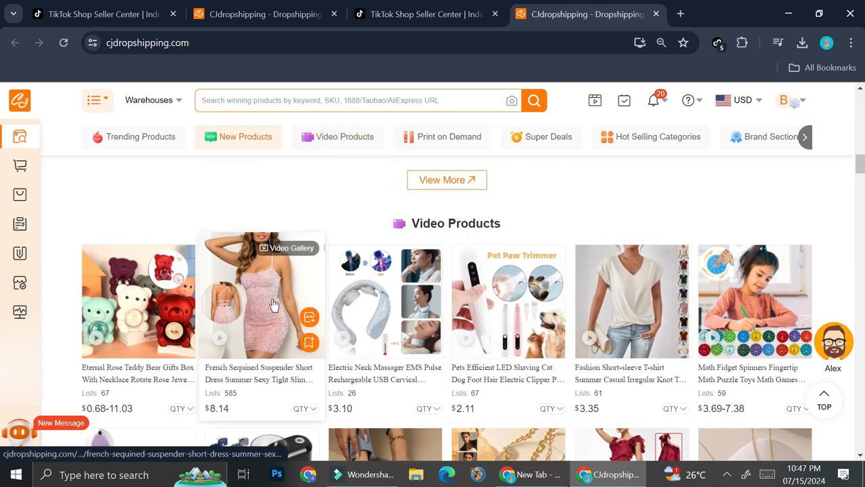
{"action": "left_click", "coordinate": [396, 295]}
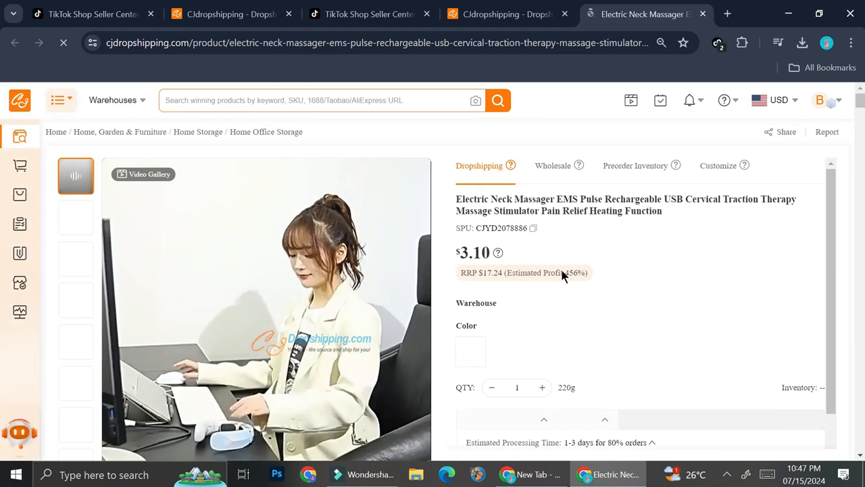
- Look through the neck massager's inventory and shipping details and open its listing form
{"action": "scroll", "coordinate": [560, 268], "scroll_direction": "down", "scroll_amount": 1}
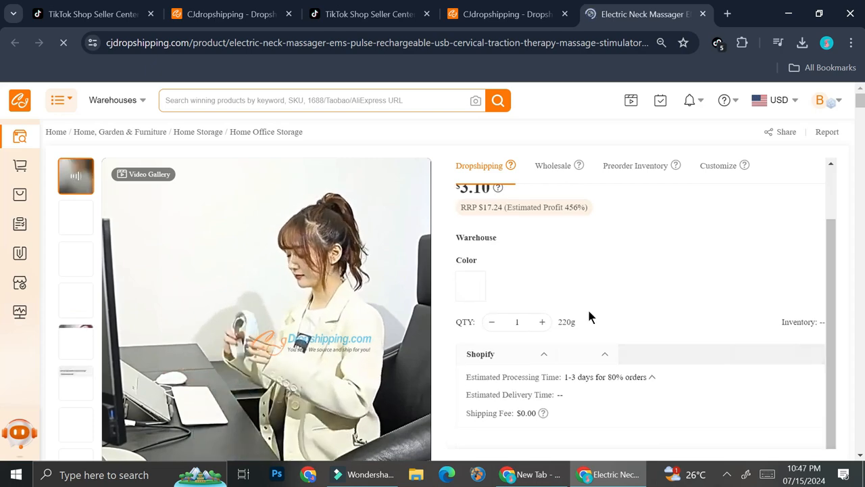
{"action": "scroll", "coordinate": [622, 313], "scroll_direction": "down", "scroll_amount": 1}
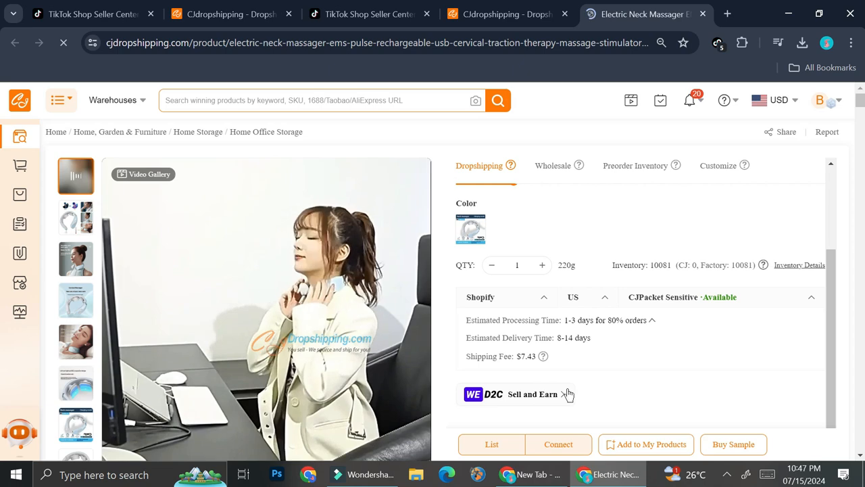
{"action": "left_click", "coordinate": [506, 449]}
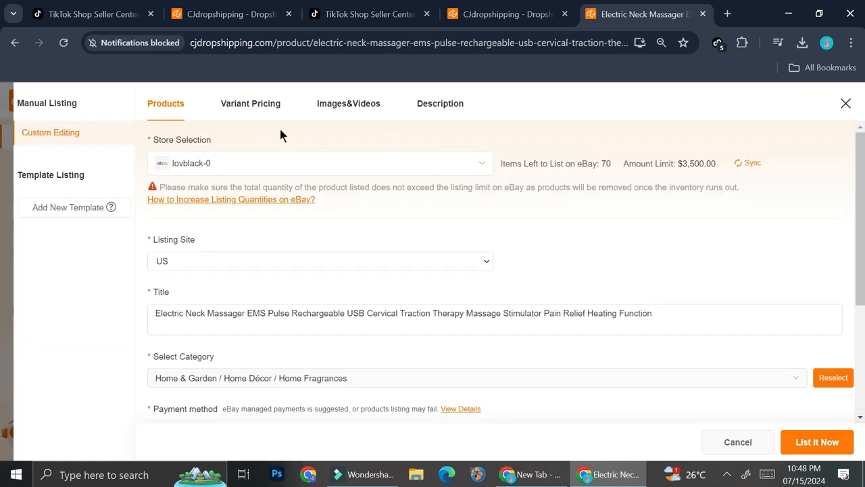
- Examine the product listing settings, including listing site options, title, category, payment method, shipping method and profiles
{"action": "scroll", "coordinate": [243, 186], "scroll_direction": "down", "scroll_amount": 1}
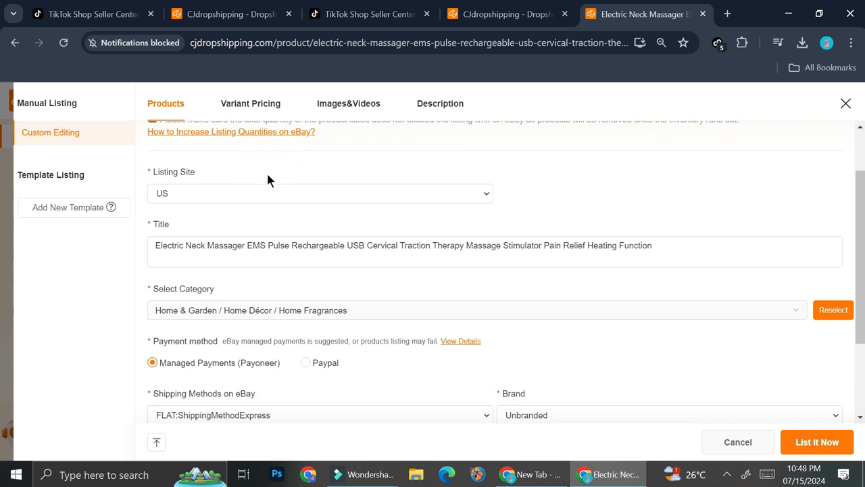
{"action": "scroll", "coordinate": [268, 179], "scroll_direction": "down", "scroll_amount": 2}
{"action": "scroll", "coordinate": [274, 173], "scroll_direction": "up", "scroll_amount": 1}
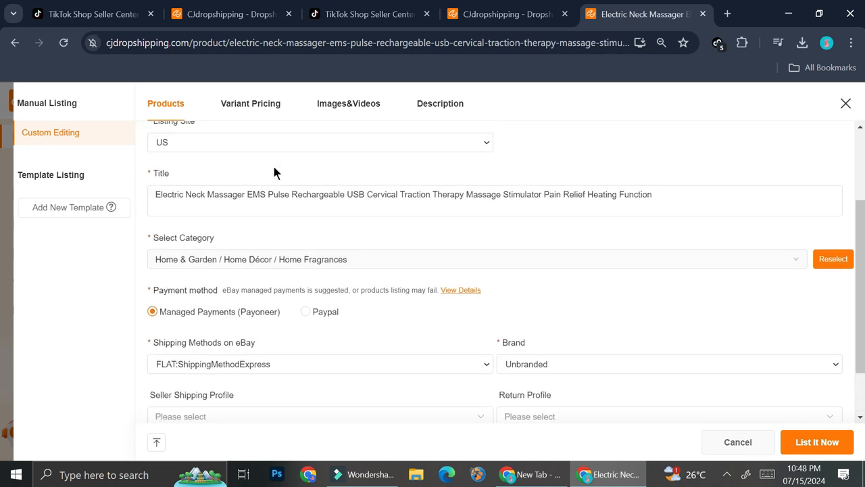
{"action": "scroll", "coordinate": [274, 173], "scroll_direction": "up", "scroll_amount": 1}
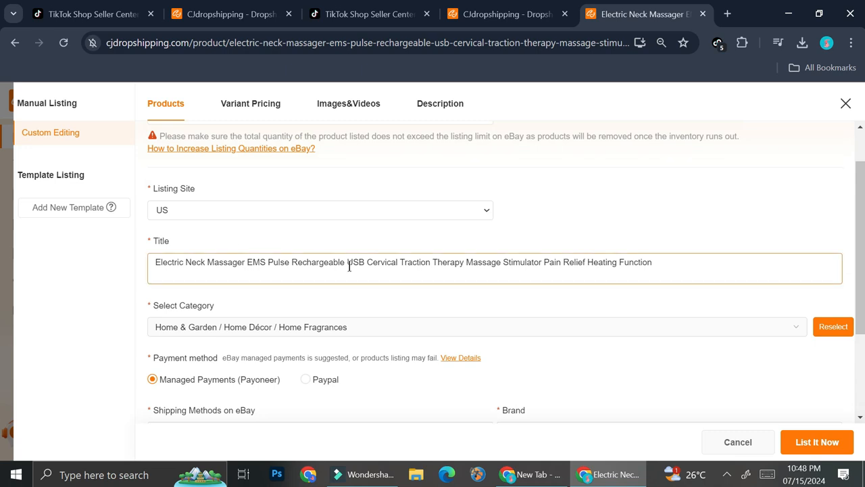
{"action": "left_click", "coordinate": [342, 216]}
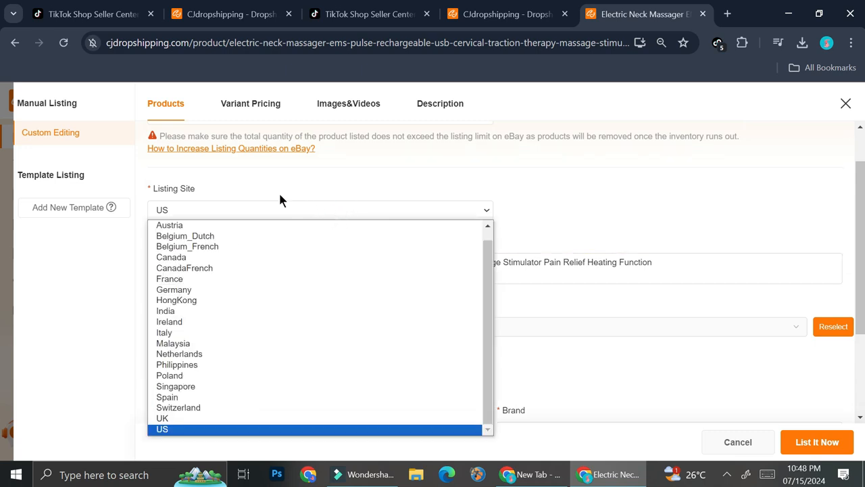
{"action": "left_click", "coordinate": [198, 213]}
{"action": "scroll", "coordinate": [221, 229], "scroll_direction": "down", "scroll_amount": 1}
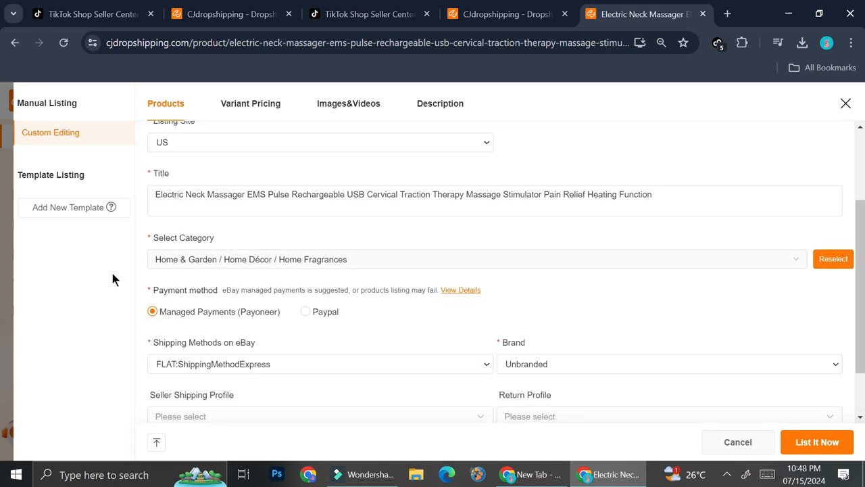
{"action": "scroll", "coordinate": [232, 275], "scroll_direction": "down", "scroll_amount": 1}
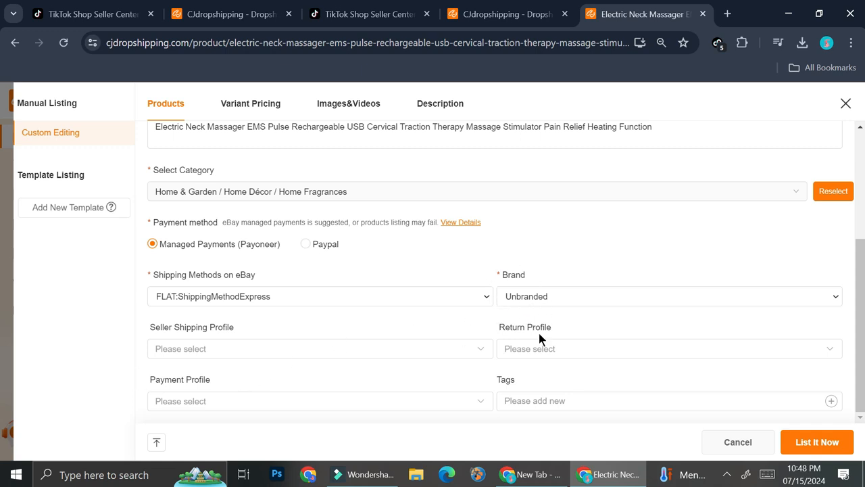
{"action": "scroll", "coordinate": [479, 357], "scroll_direction": "up", "scroll_amount": 3}
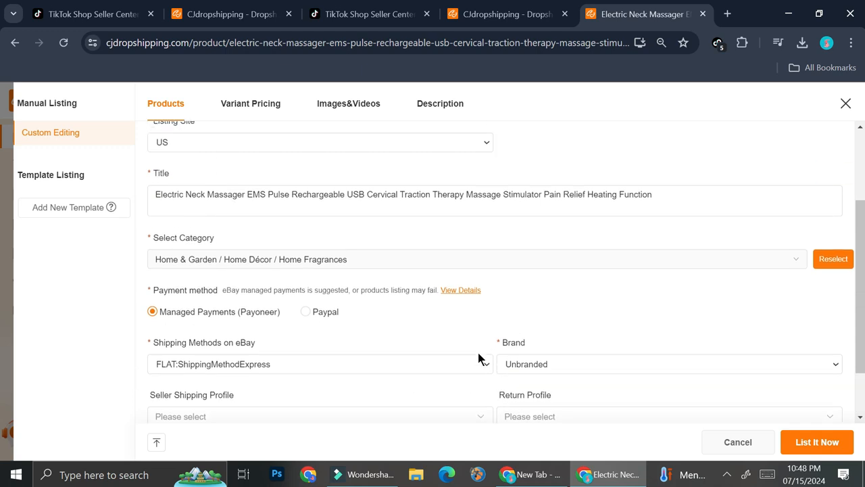
- Review the listing's variant pricing, its images and videos, and the product description
{"action": "left_click", "coordinate": [255, 110]}
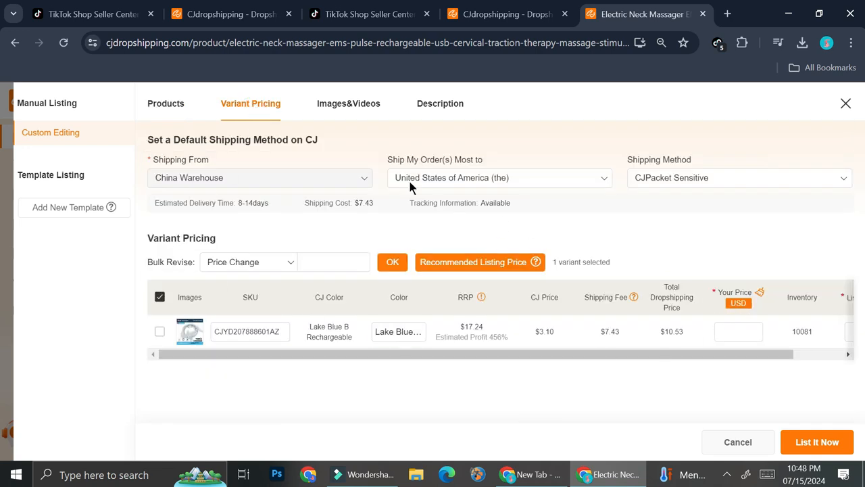
{"action": "left_click", "coordinate": [365, 105]}
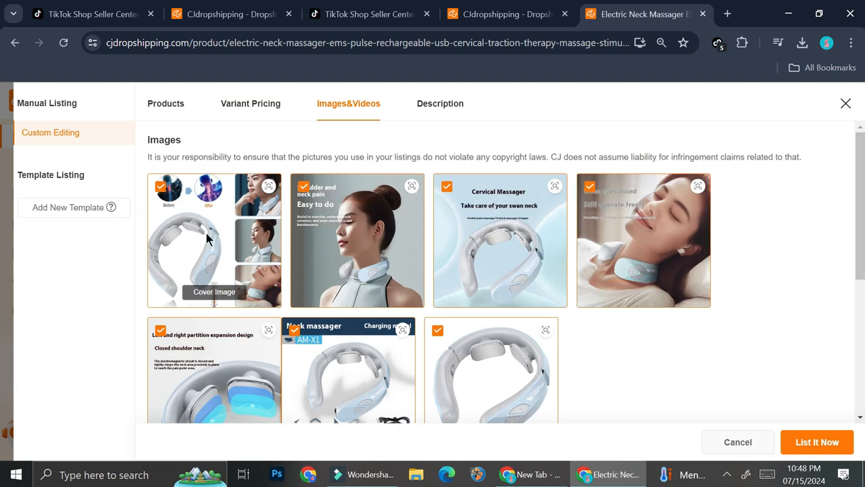
{"action": "scroll", "coordinate": [246, 275], "scroll_direction": "down", "scroll_amount": 1}
{"action": "scroll", "coordinate": [246, 276], "scroll_direction": "down", "scroll_amount": 1}
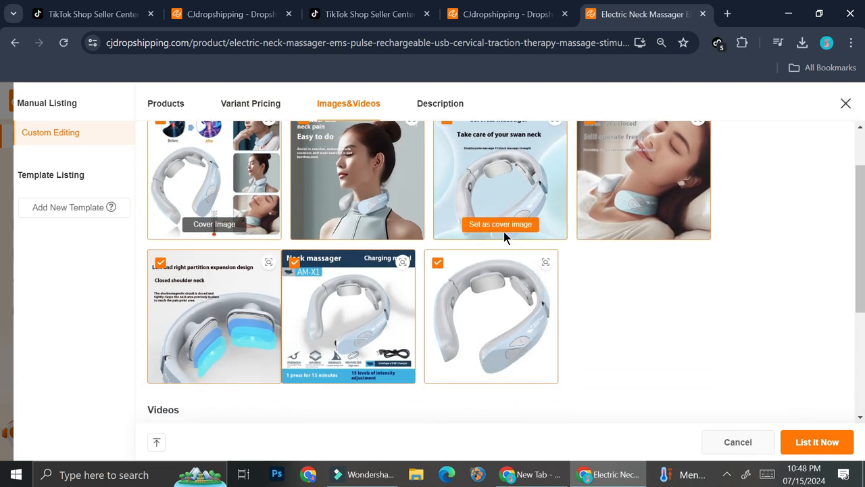
{"action": "scroll", "coordinate": [503, 232], "scroll_direction": "up", "scroll_amount": 2}
{"action": "left_click", "coordinate": [427, 104]}
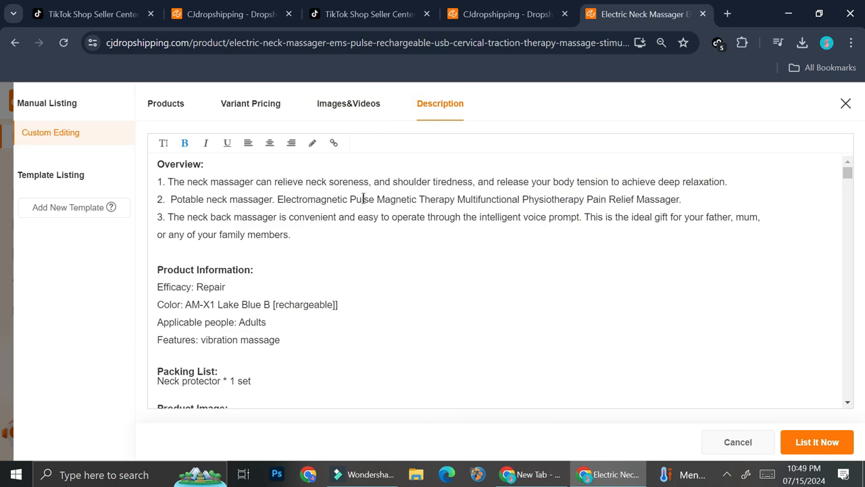
- Read through the rest of the neck massager's description, including its embedded product images
{"action": "scroll", "coordinate": [363, 198], "scroll_direction": "down", "scroll_amount": 15}
{"action": "scroll", "coordinate": [363, 204], "scroll_direction": "down", "scroll_amount": 6}
{"action": "scroll", "coordinate": [363, 204], "scroll_direction": "down", "scroll_amount": 10}
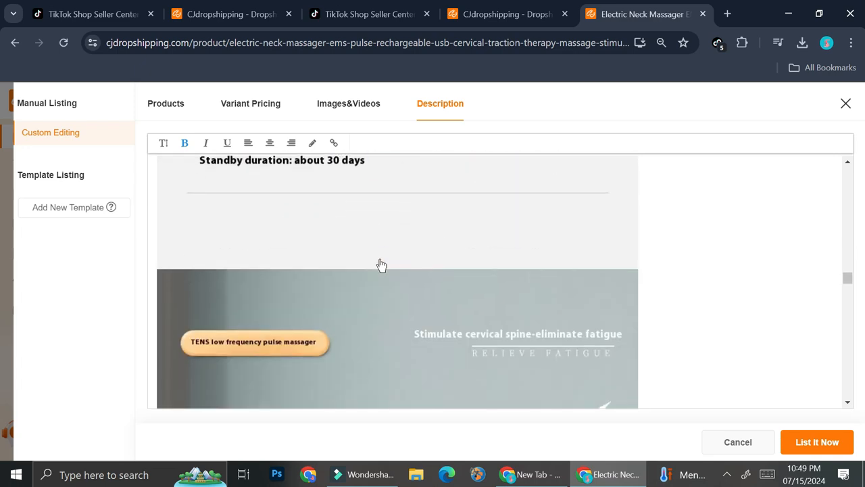
{"action": "scroll", "coordinate": [382, 264], "scroll_direction": "down", "scroll_amount": 5}
{"action": "scroll", "coordinate": [381, 264], "scroll_direction": "down", "scroll_amount": 3}
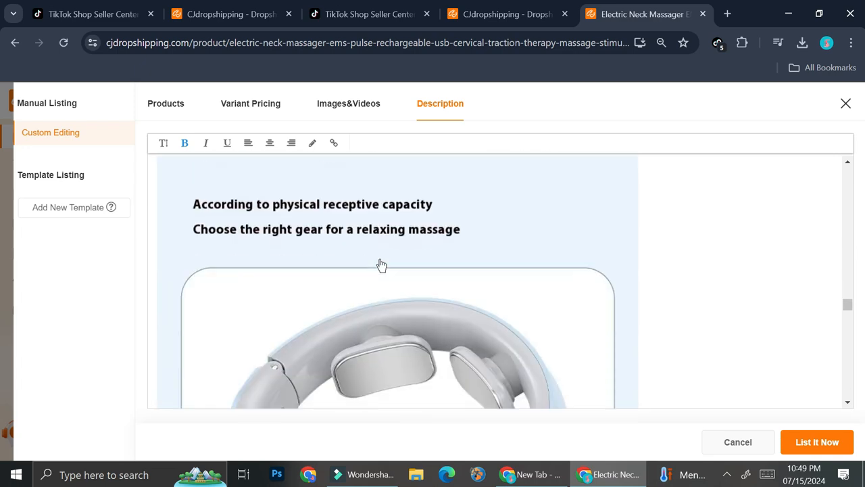
- Return to the listing's general product settings and check which connected stores are available for selection
{"action": "left_click", "coordinate": [158, 108]}
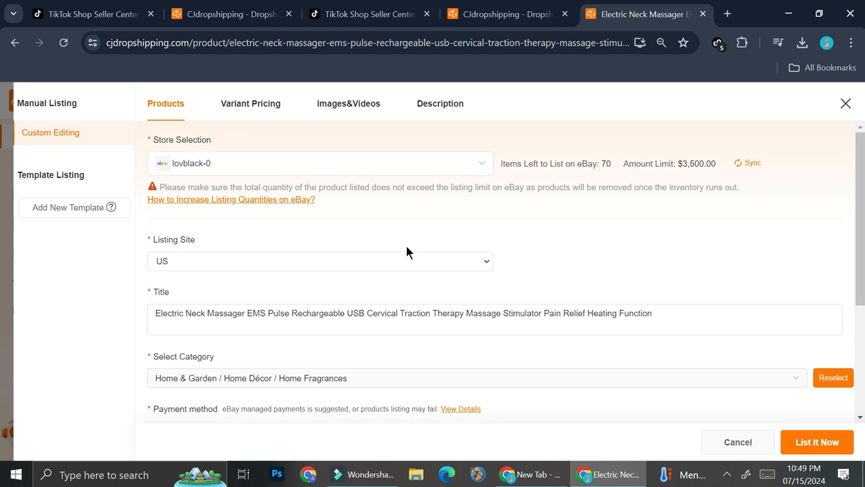
{"action": "left_click", "coordinate": [482, 172]}
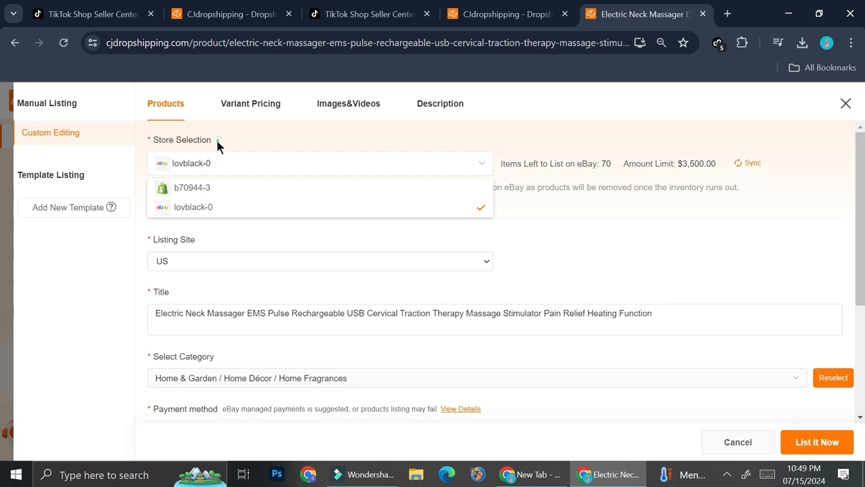
{"action": "left_click_drag", "start_coordinate": [217, 141], "coordinate": [147, 140]}
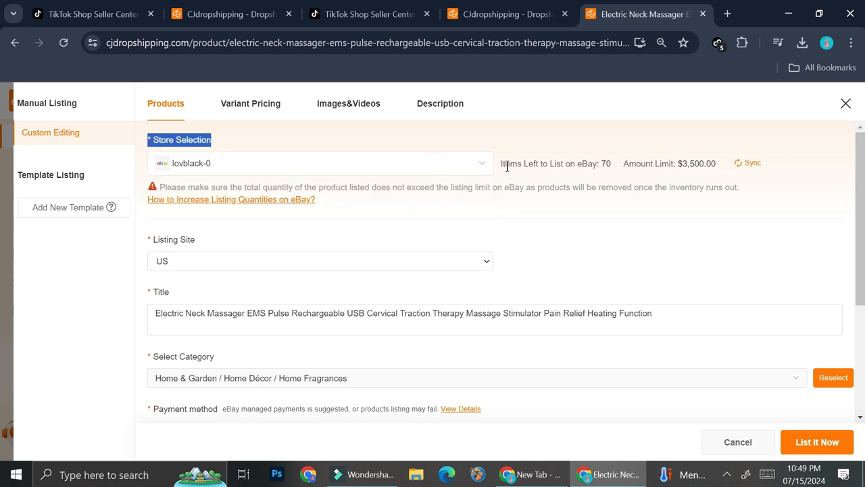
{"action": "left_click", "coordinate": [484, 166]}
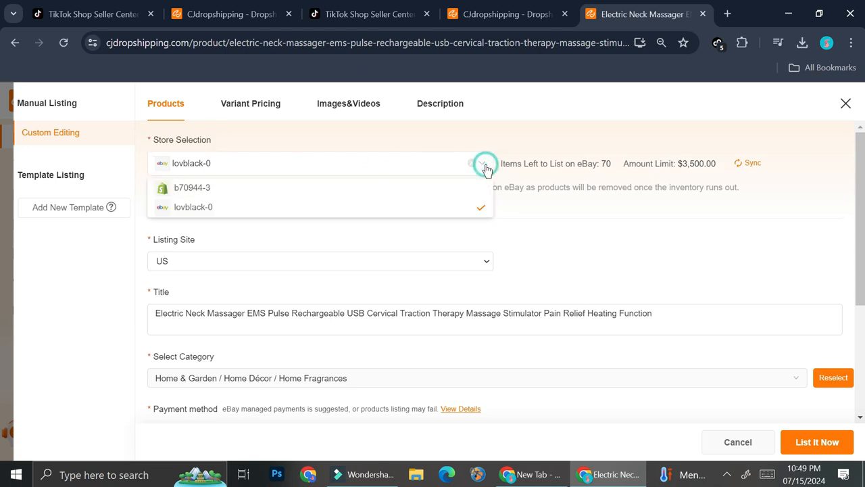
{"action": "left_click", "coordinate": [525, 239]}
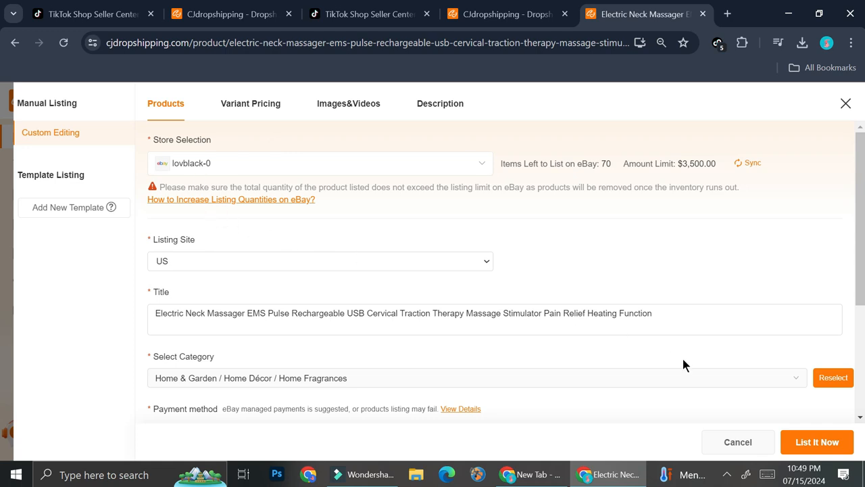
- Keep the eBay store selected and try to list the Electric Neck Massager in it
{"action": "left_click", "coordinate": [335, 163]}
{"action": "left_click", "coordinate": [335, 162]}
{"action": "left_click", "coordinate": [823, 450]}
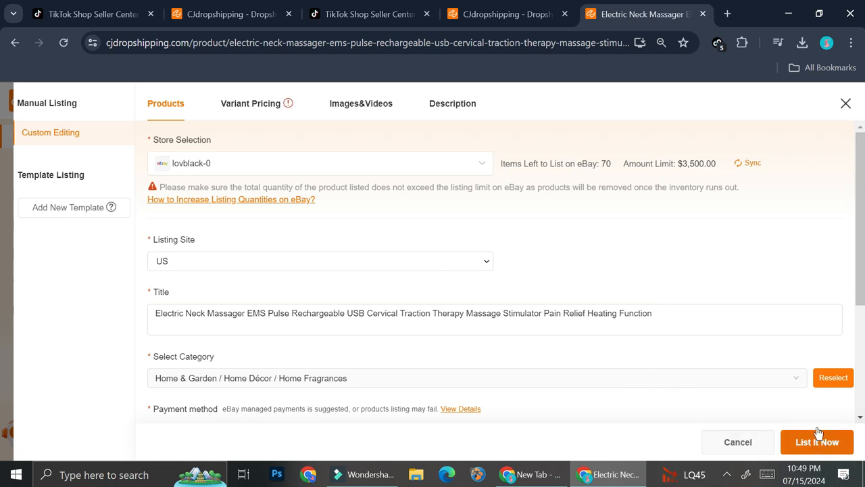
- Open My Products from the product page and look through the products added there
{"action": "scroll", "coordinate": [709, 287], "scroll_direction": "down", "scroll_amount": 2}
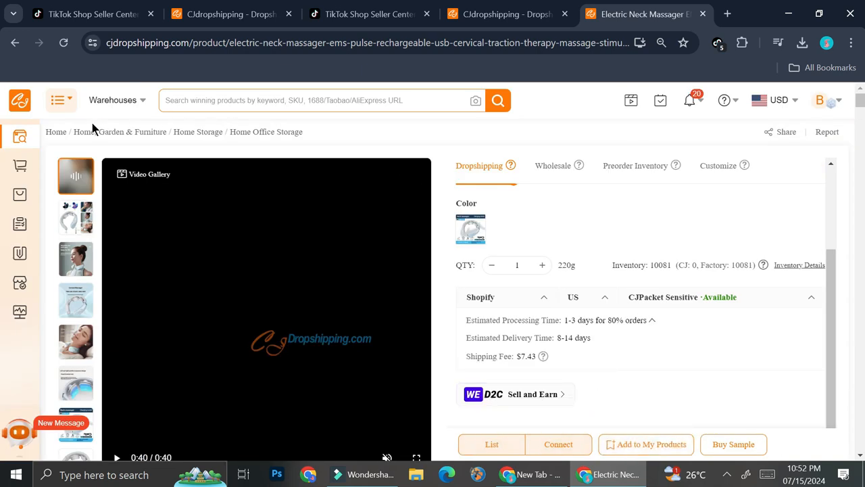
{"action": "mouse_move", "coordinate": [22, 255]}
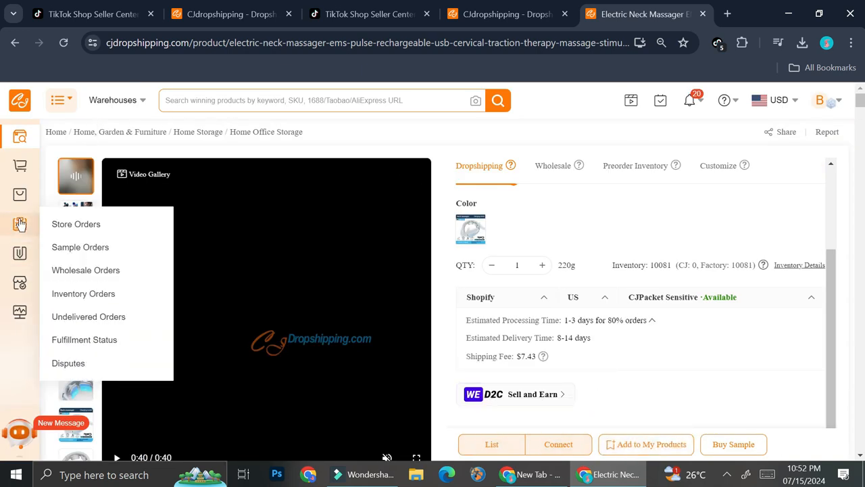
{"action": "mouse_move", "coordinate": [24, 198]}
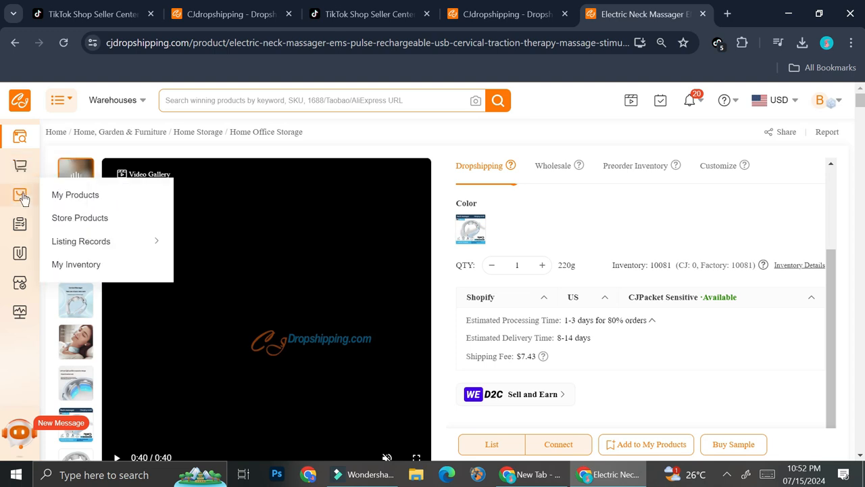
{"action": "left_click", "coordinate": [59, 195]}
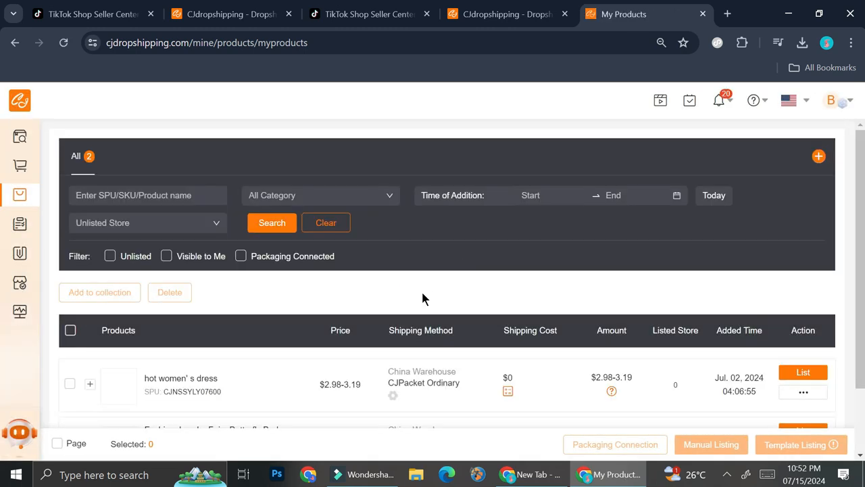
{"action": "scroll", "coordinate": [421, 299], "scroll_direction": "down", "scroll_amount": 2}
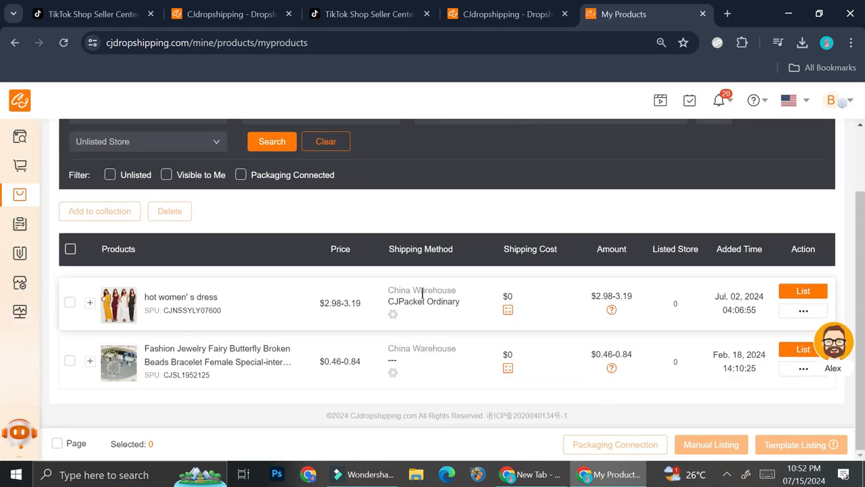
{"action": "scroll", "coordinate": [422, 292], "scroll_direction": "up", "scroll_amount": 2}
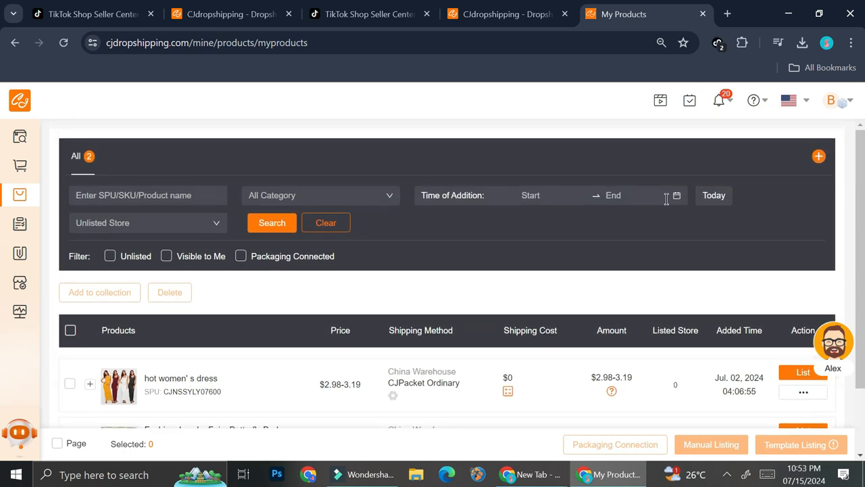